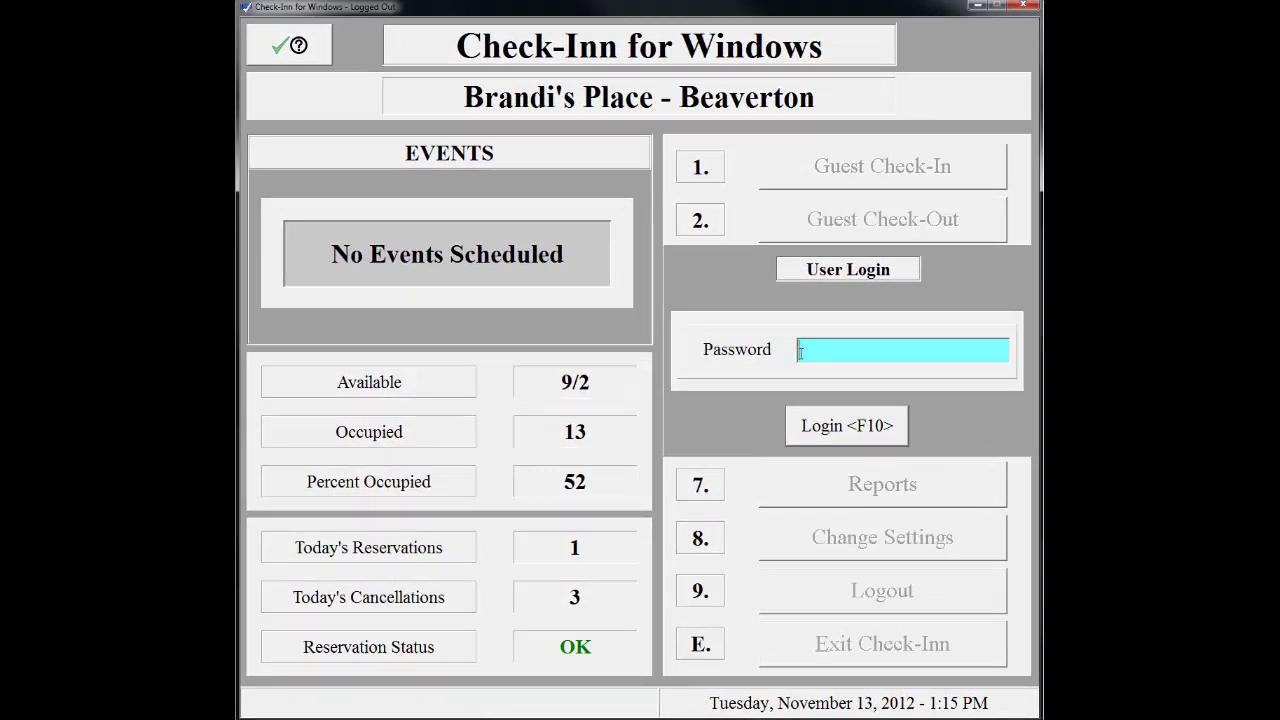
Log in to Check-Inn for Windows with the account password.
type("1")
key("Return")
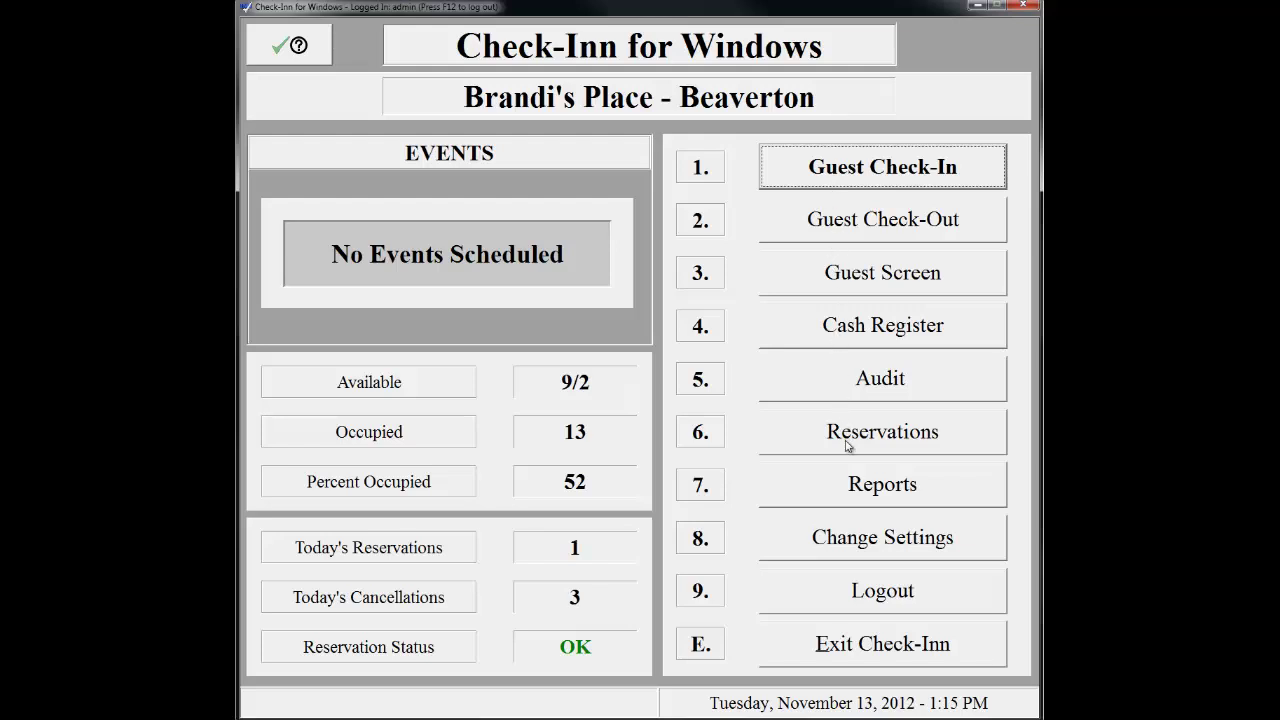
Open the Reservations screen for 11/13/2012 with the November room availability.
left_click(846, 445)
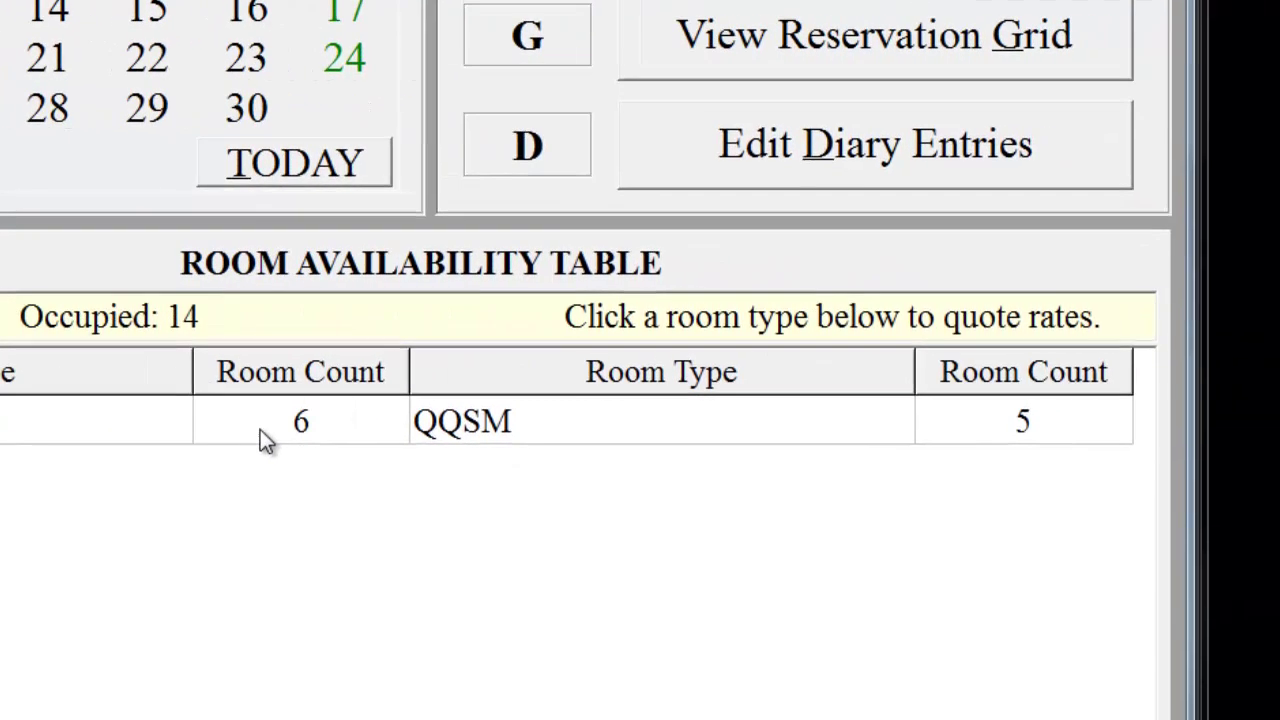
mouse_move(857, 457)
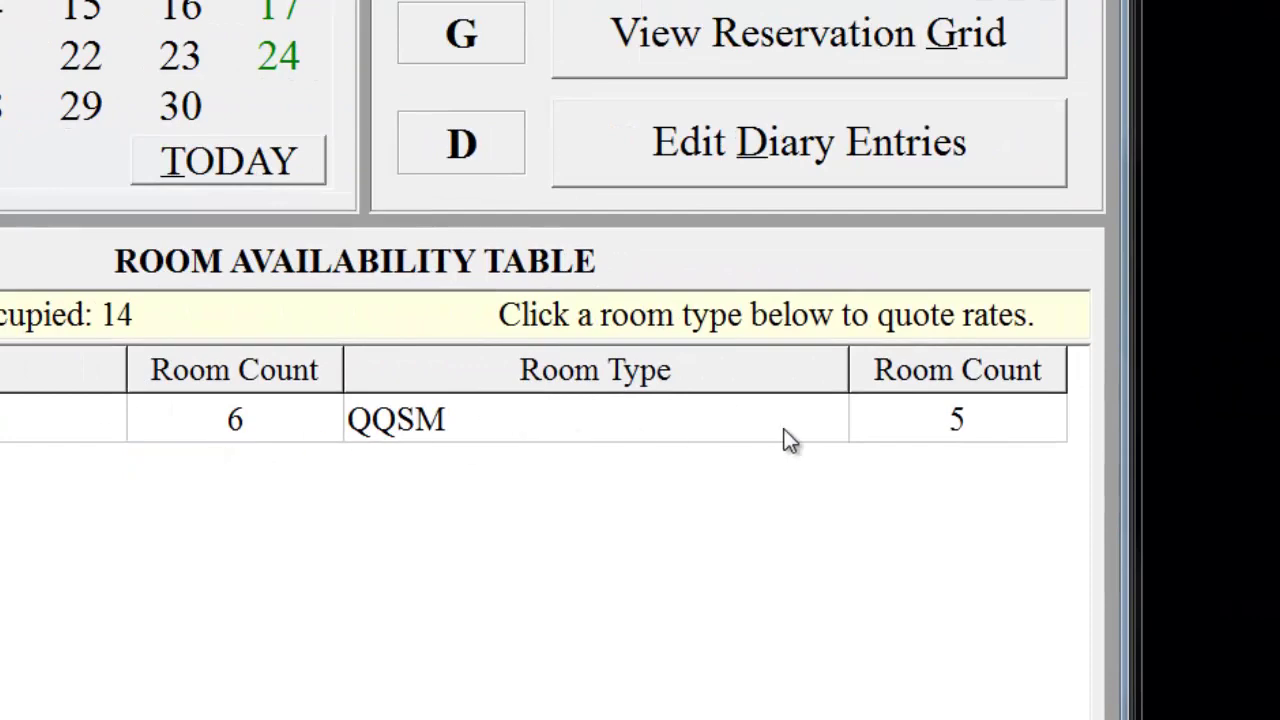
mouse_move(1018, 414)
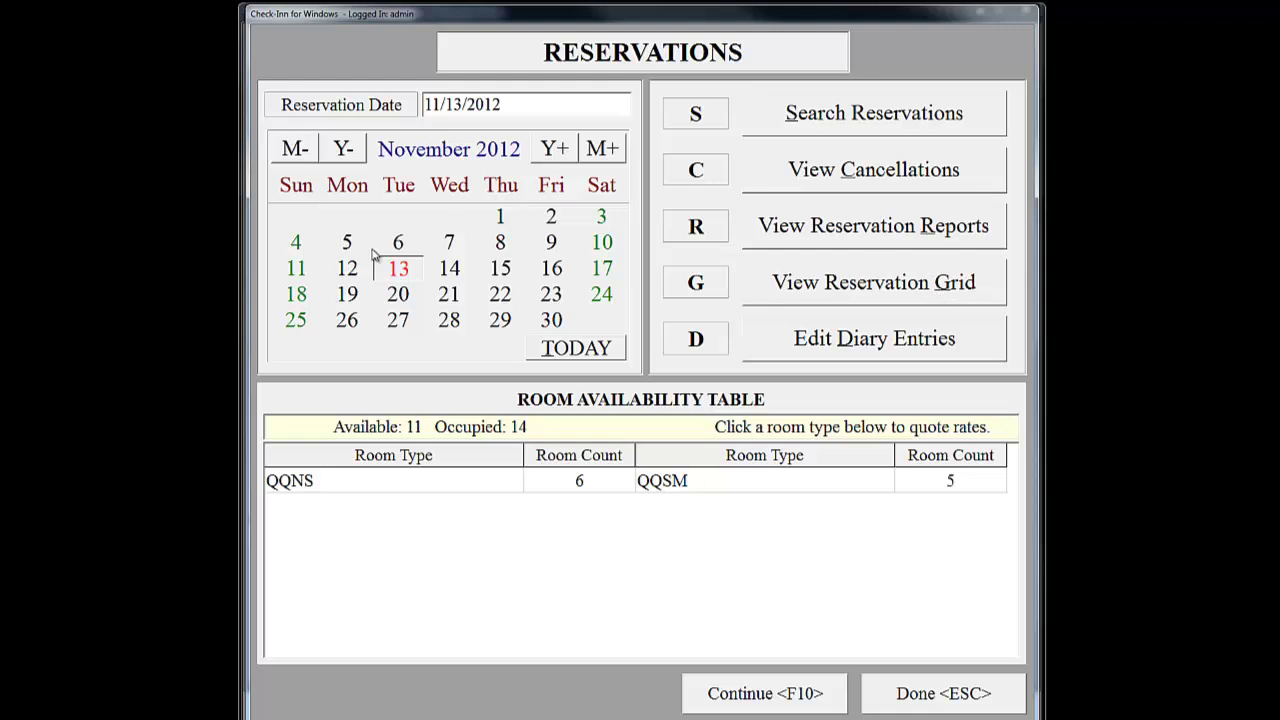
Show the Room Selection list for 11/13/2012, stepping to the next day and back.
double_click(397, 273)
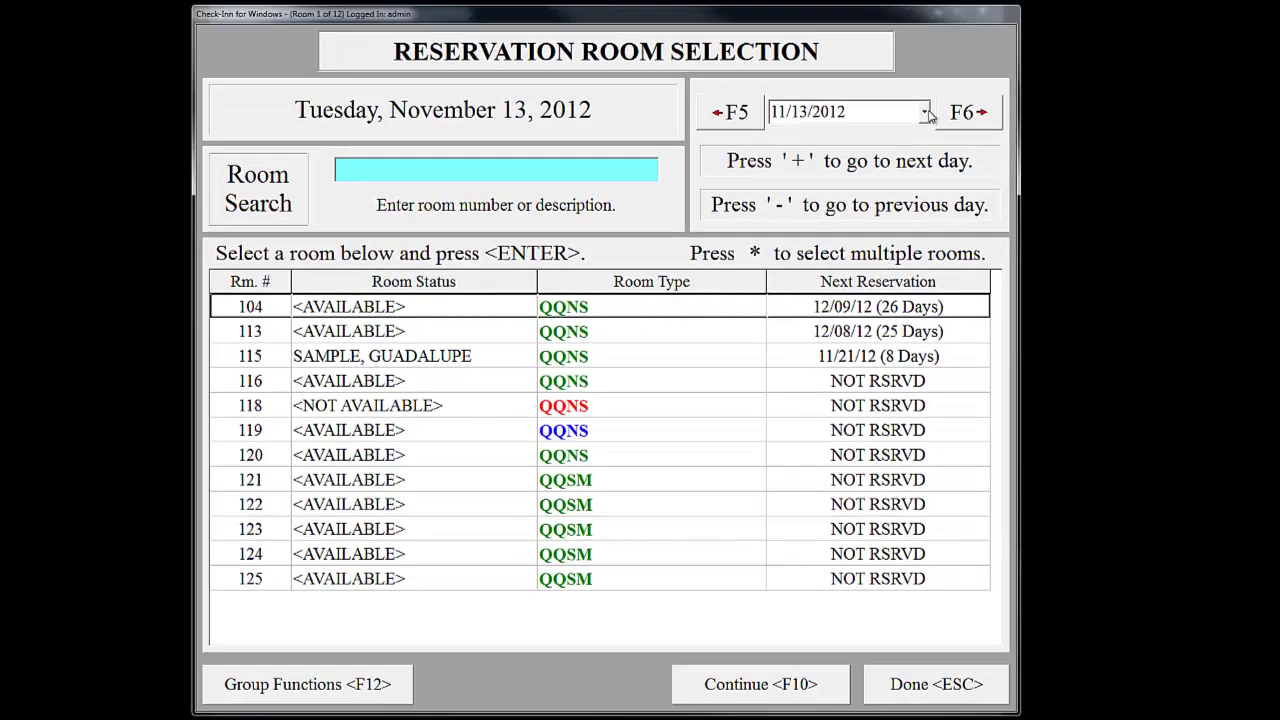
left_click(925, 113)
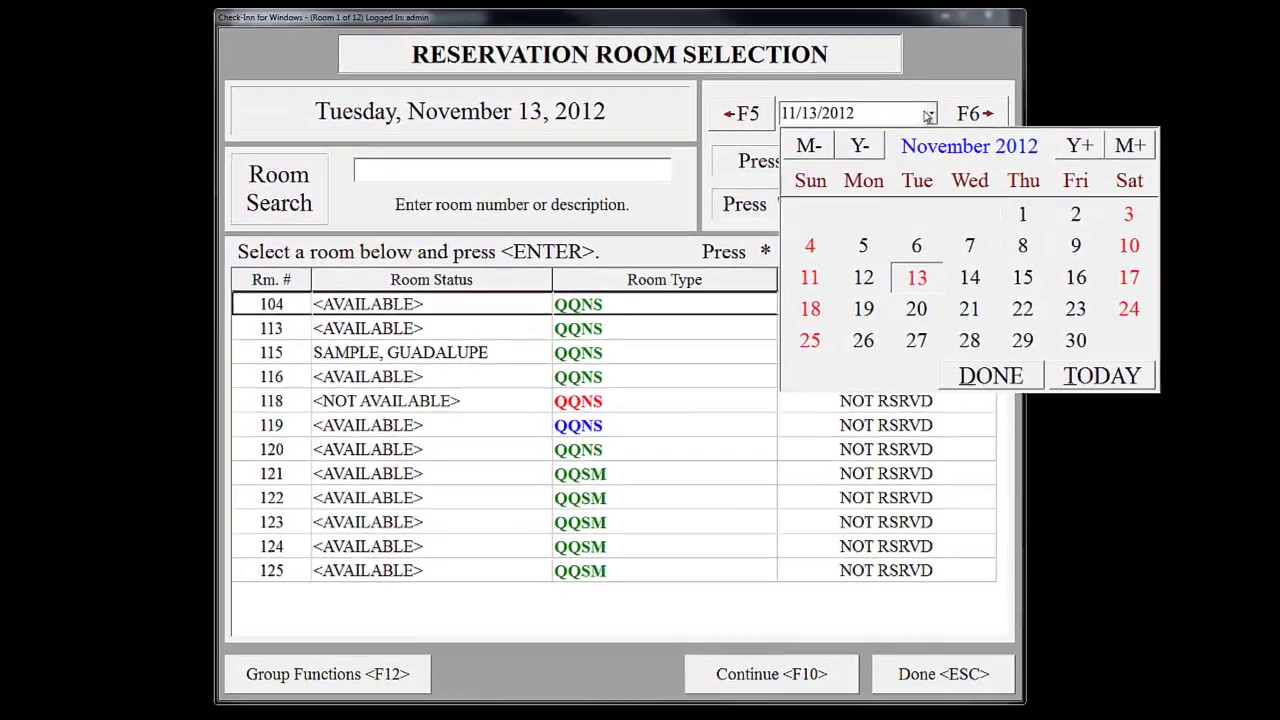
left_click(710, 124)
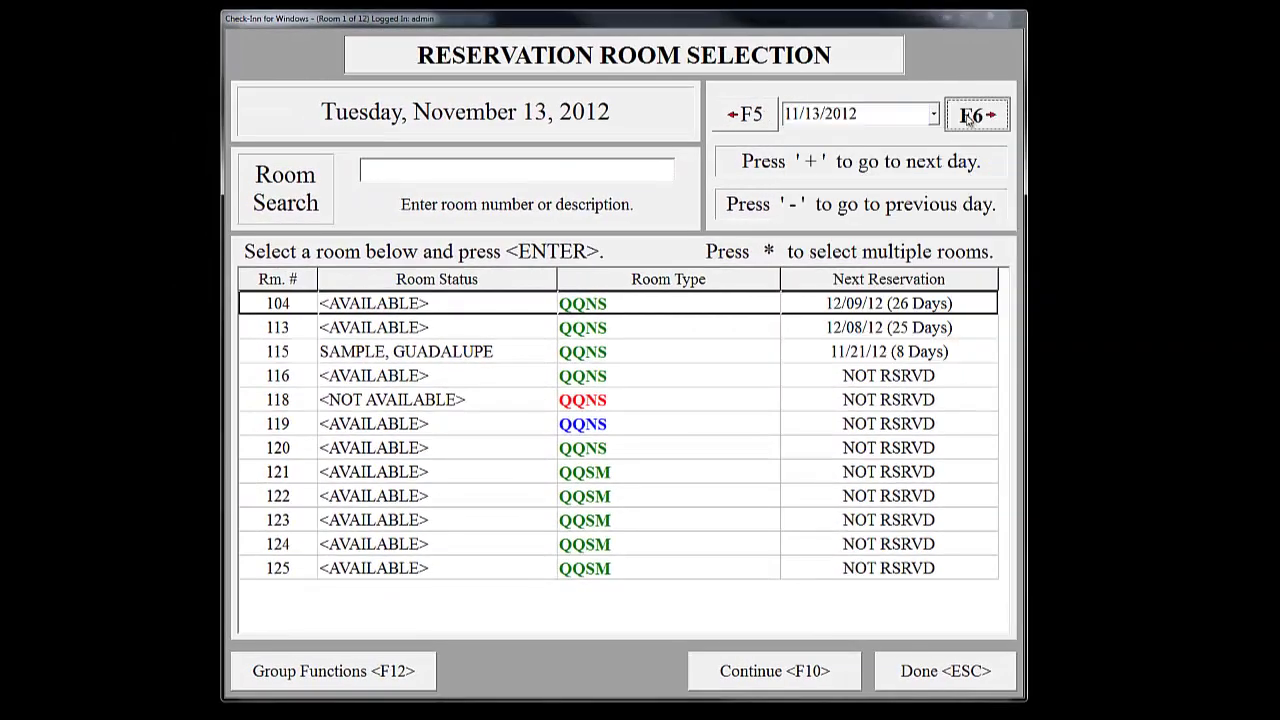
left_click(970, 116)
left_click(766, 118)
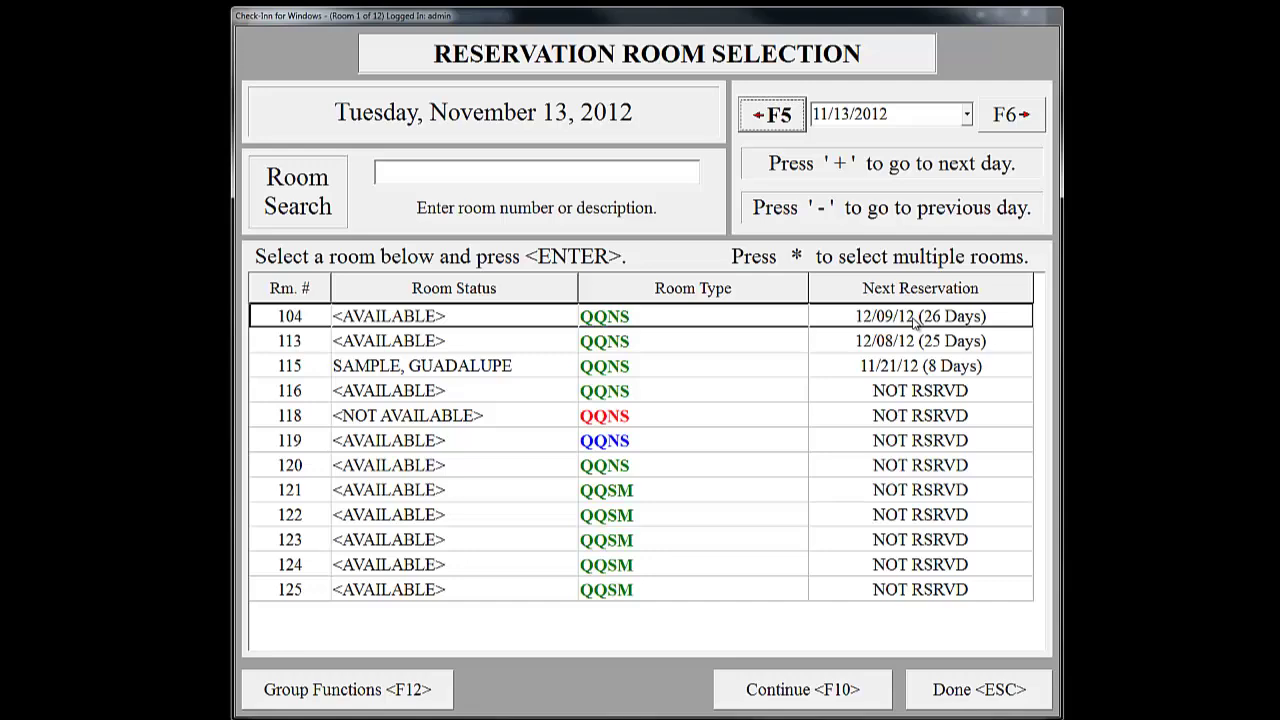
Close Room Selection and open the Reservation Grid from 11/13/2012 into December.
left_click(972, 700)
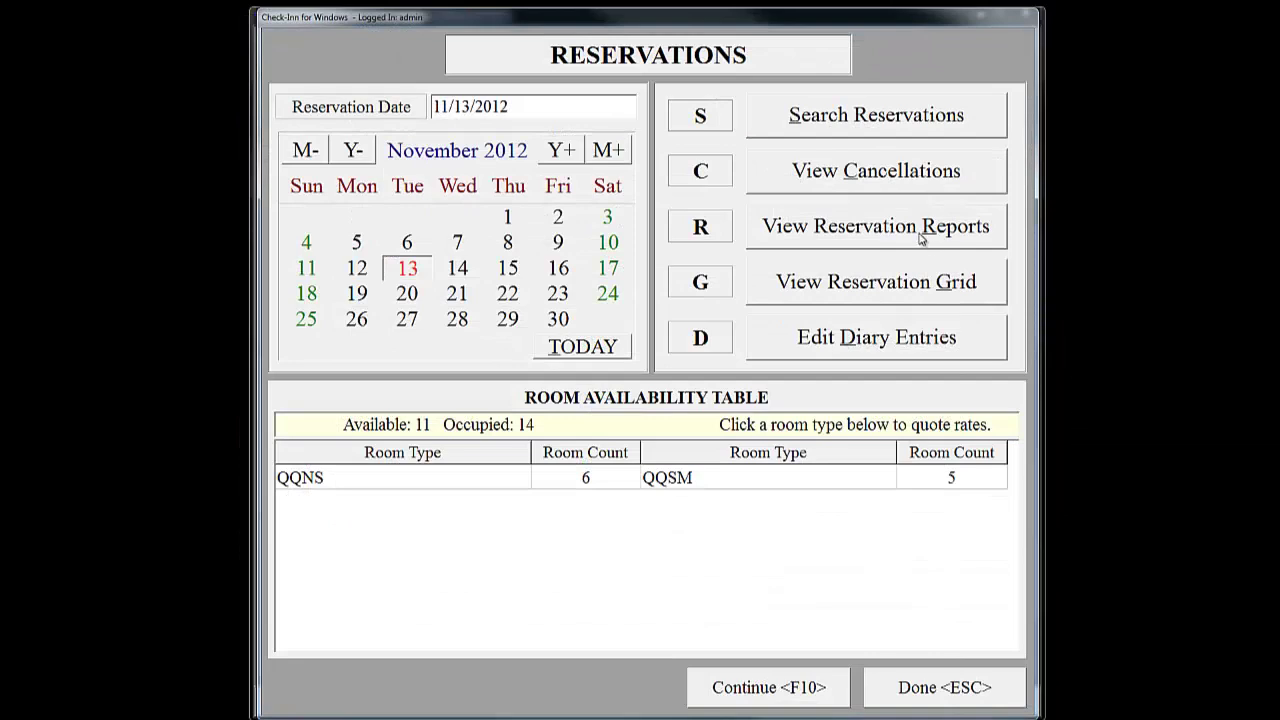
left_click(908, 291)
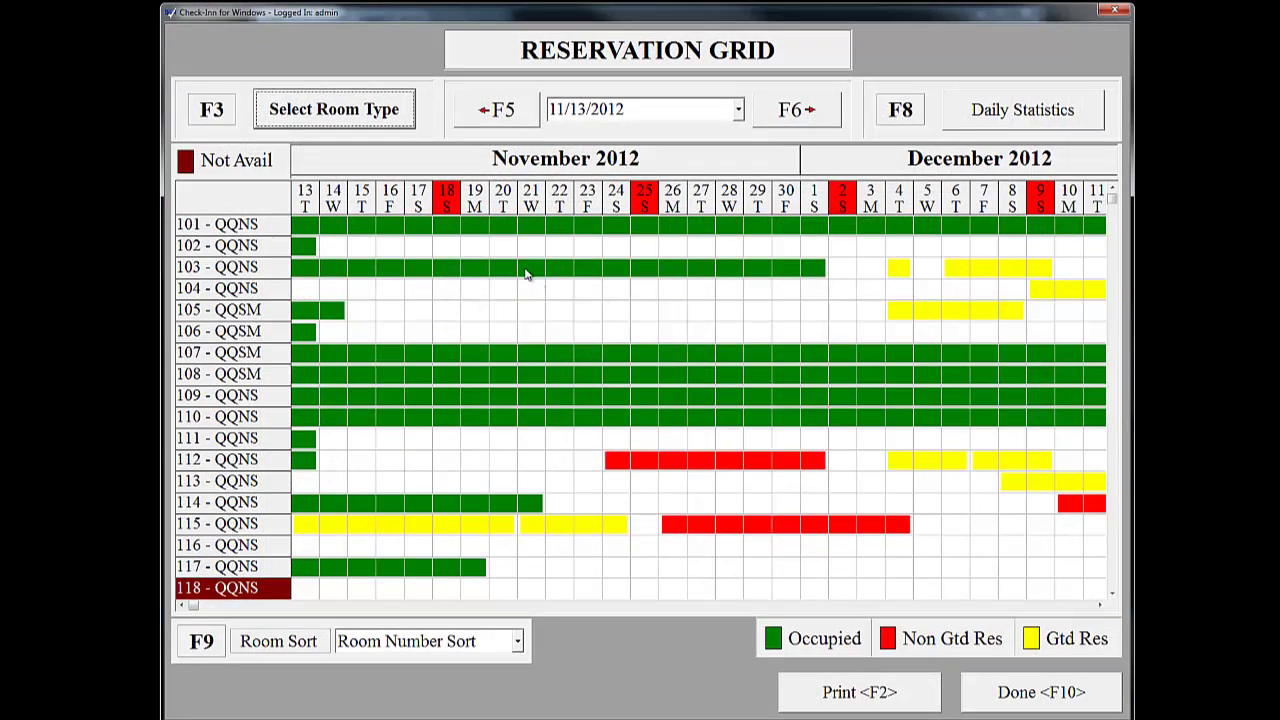
mouse_move(525, 272)
mouse_move(663, 463)
mouse_move(610, 530)
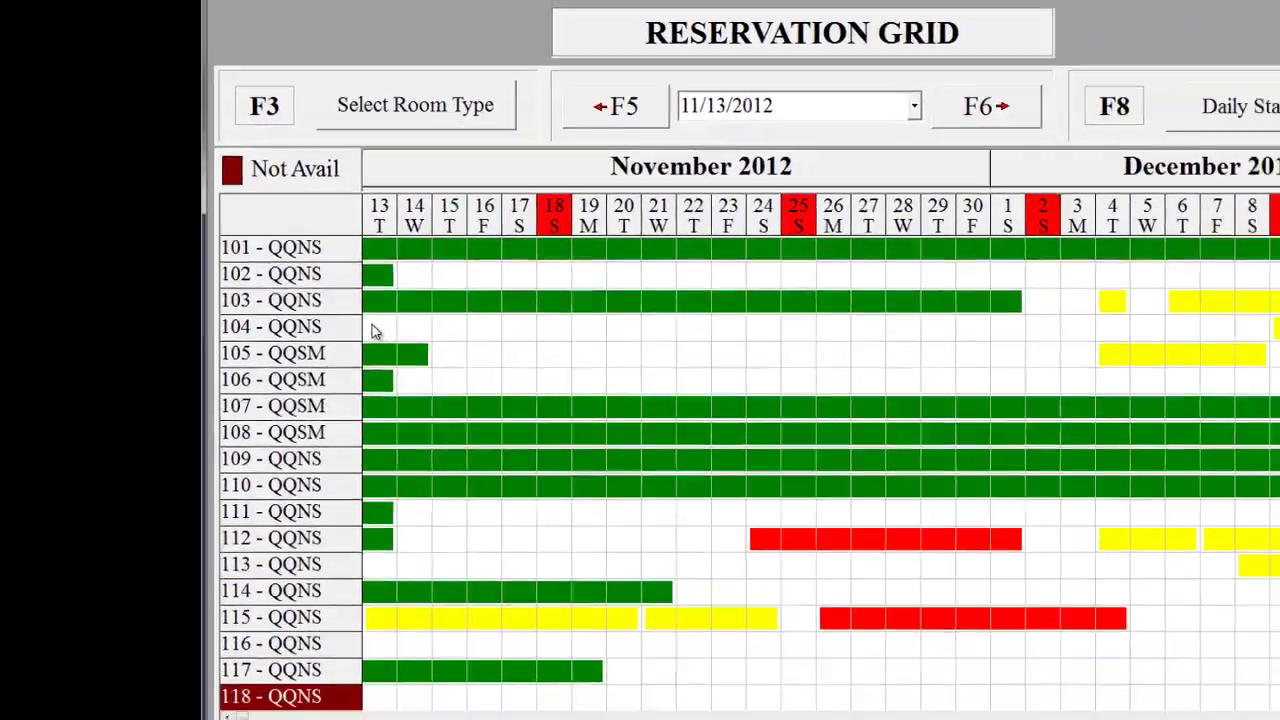
Start reservation #1077 for room 104 on November 13, cancelling the guest last-name search.
double_click(497, 406)
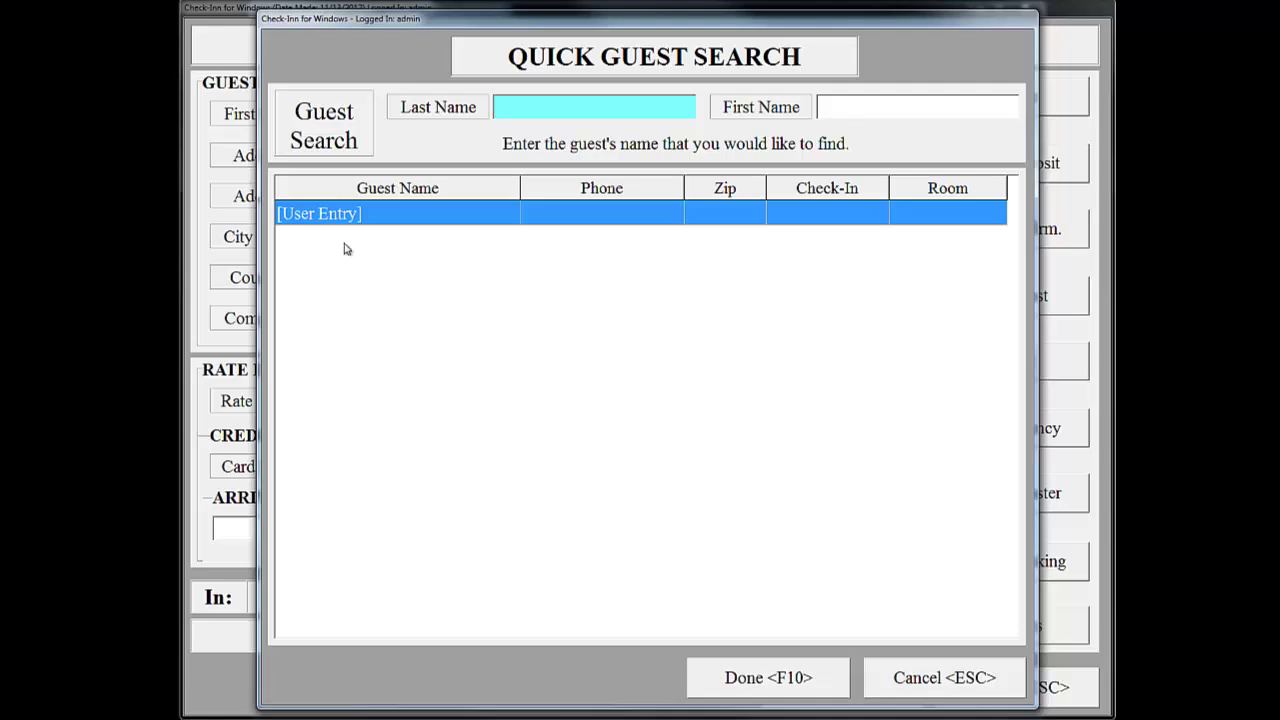
type("HILTON")
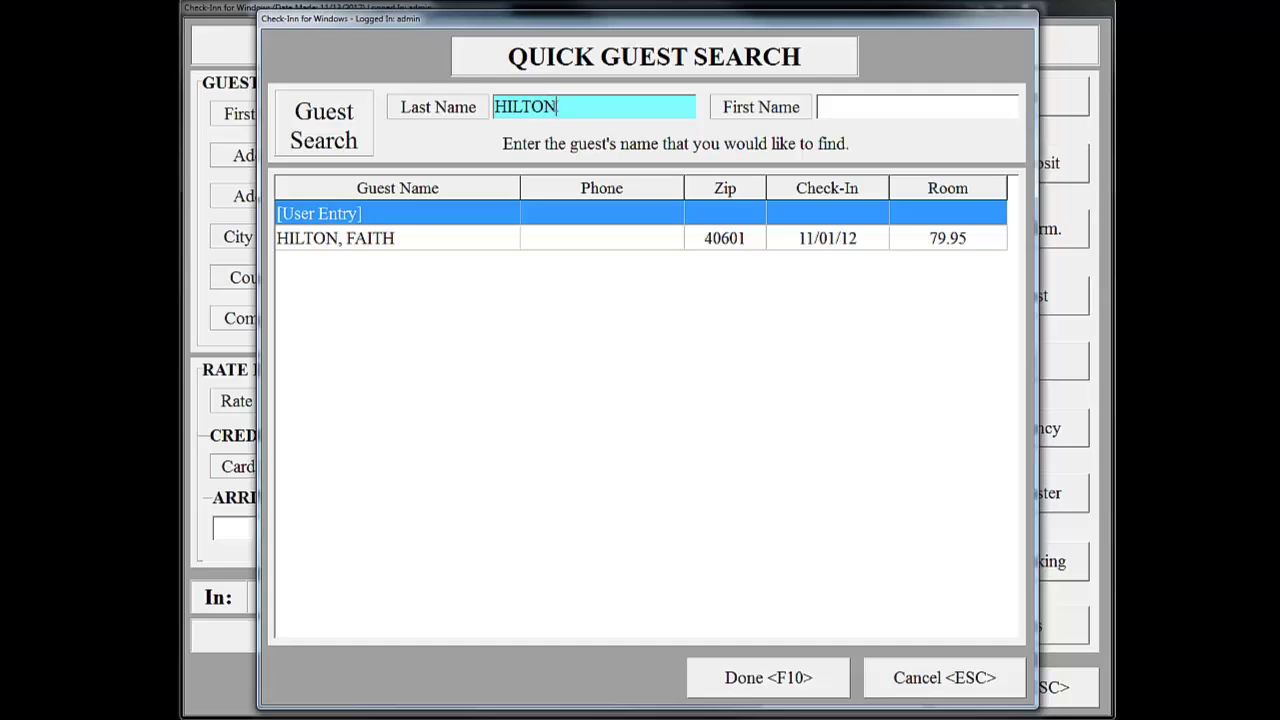
left_click_drag(560, 106, 487, 106)
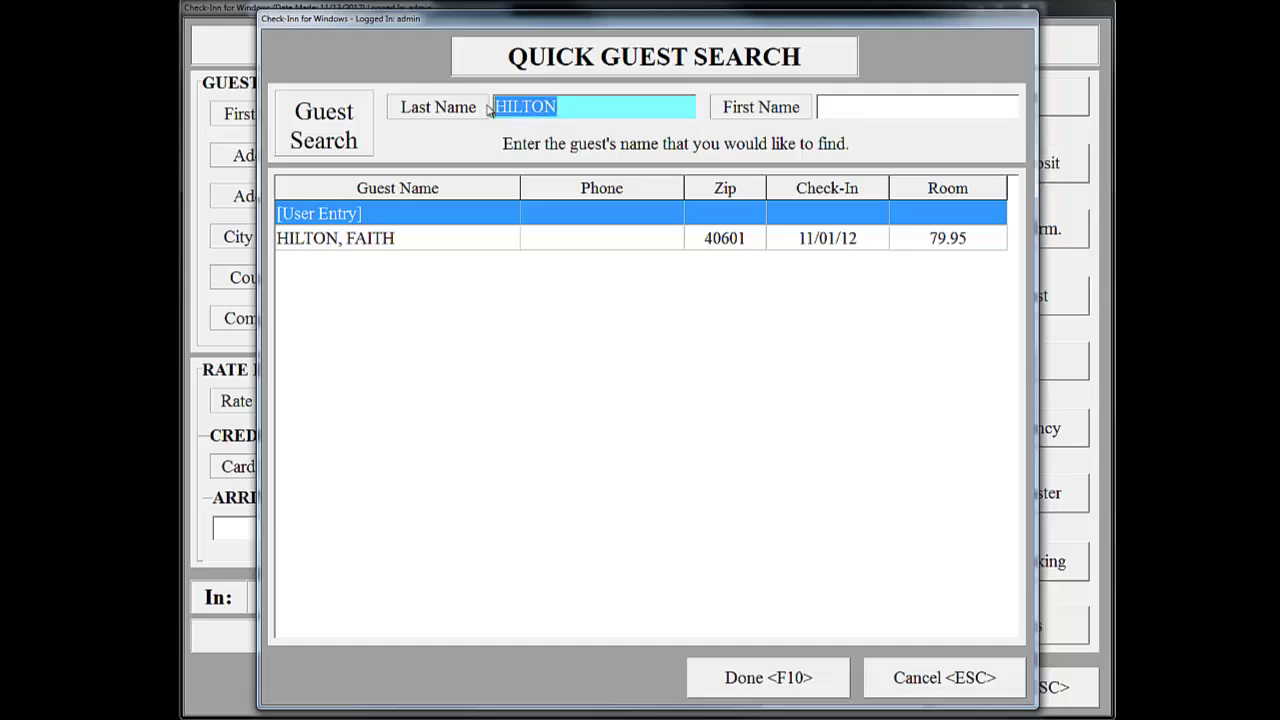
key("BackSpace")
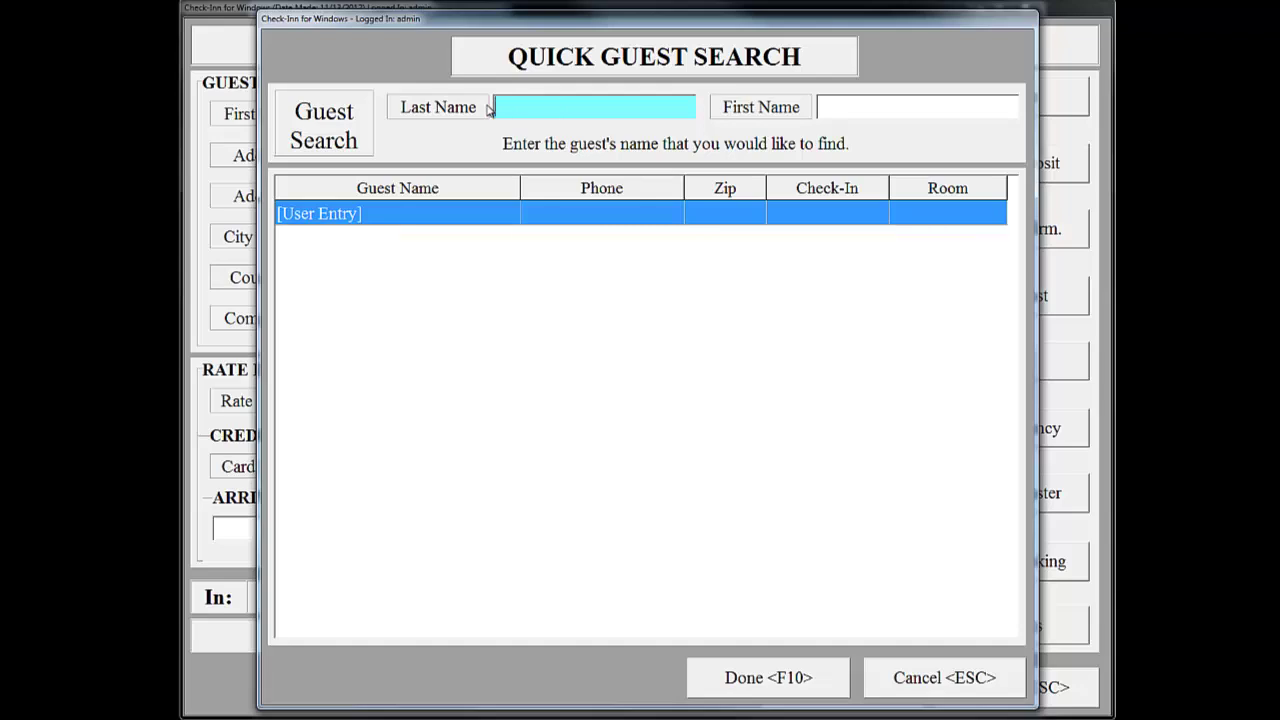
left_click(955, 680)
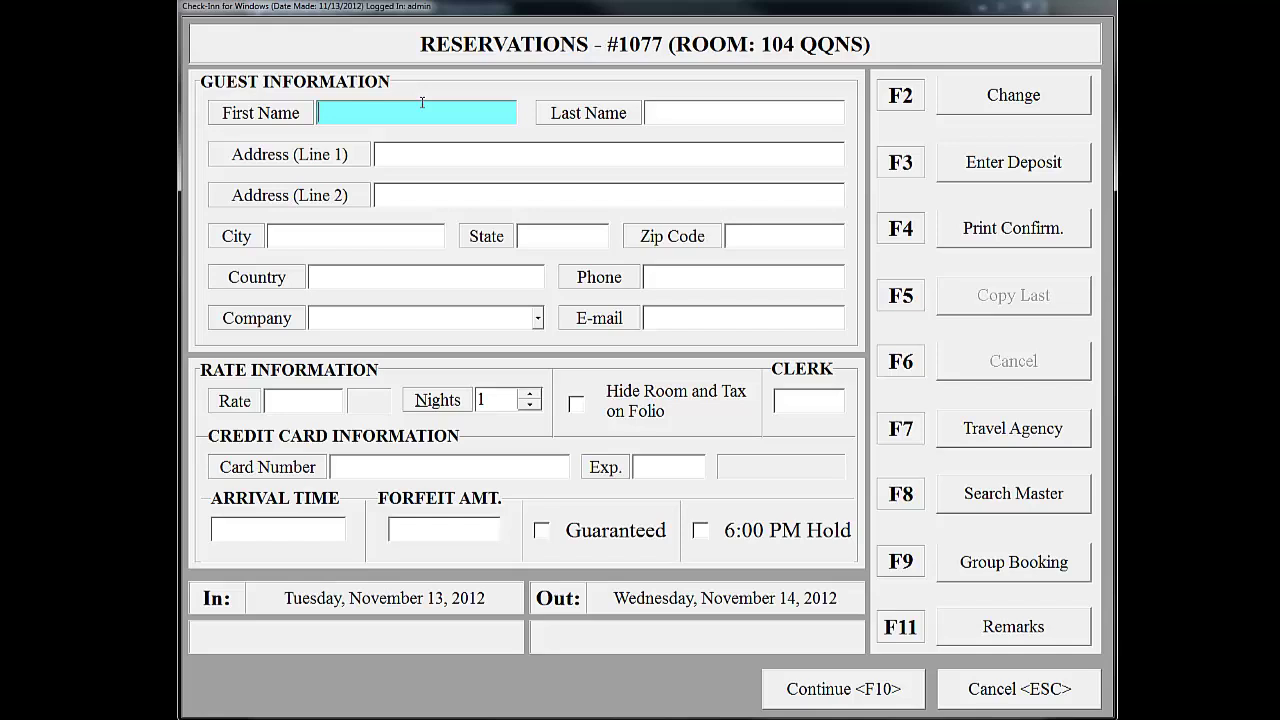
Enter the guest's first and last names and bring up the Daily Room Rates list.
key("Tab")
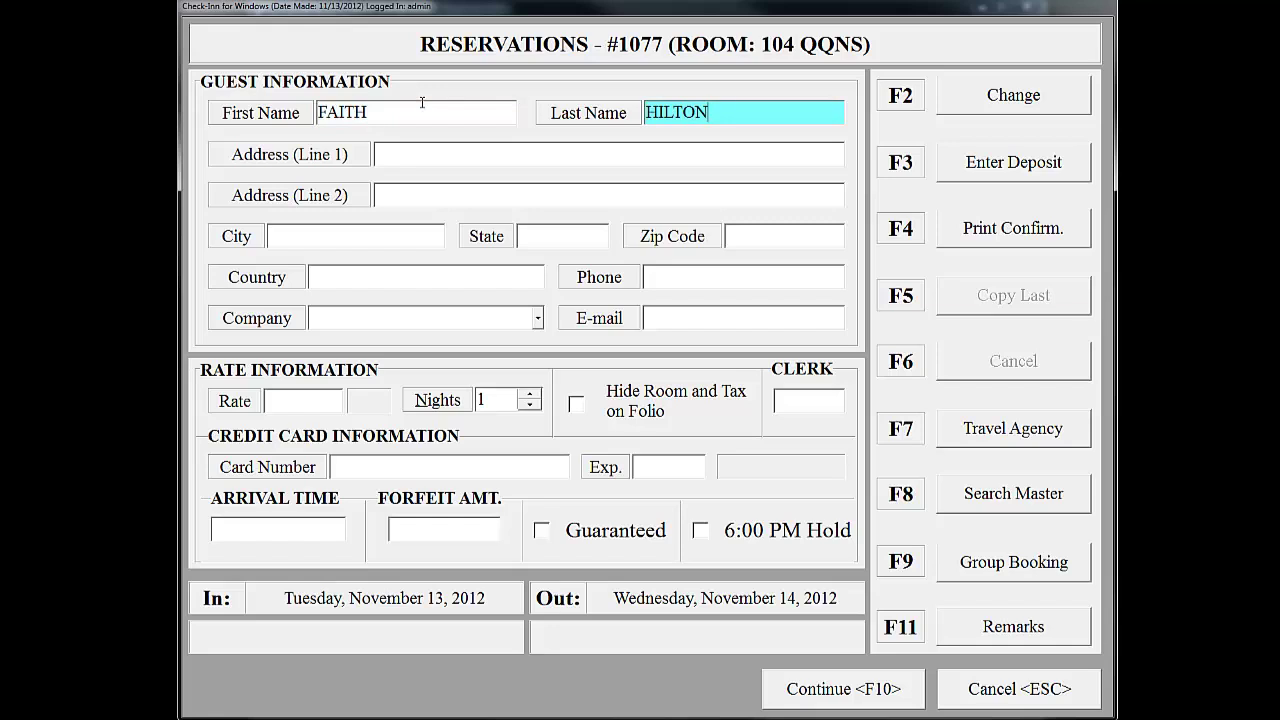
left_click(328, 404)
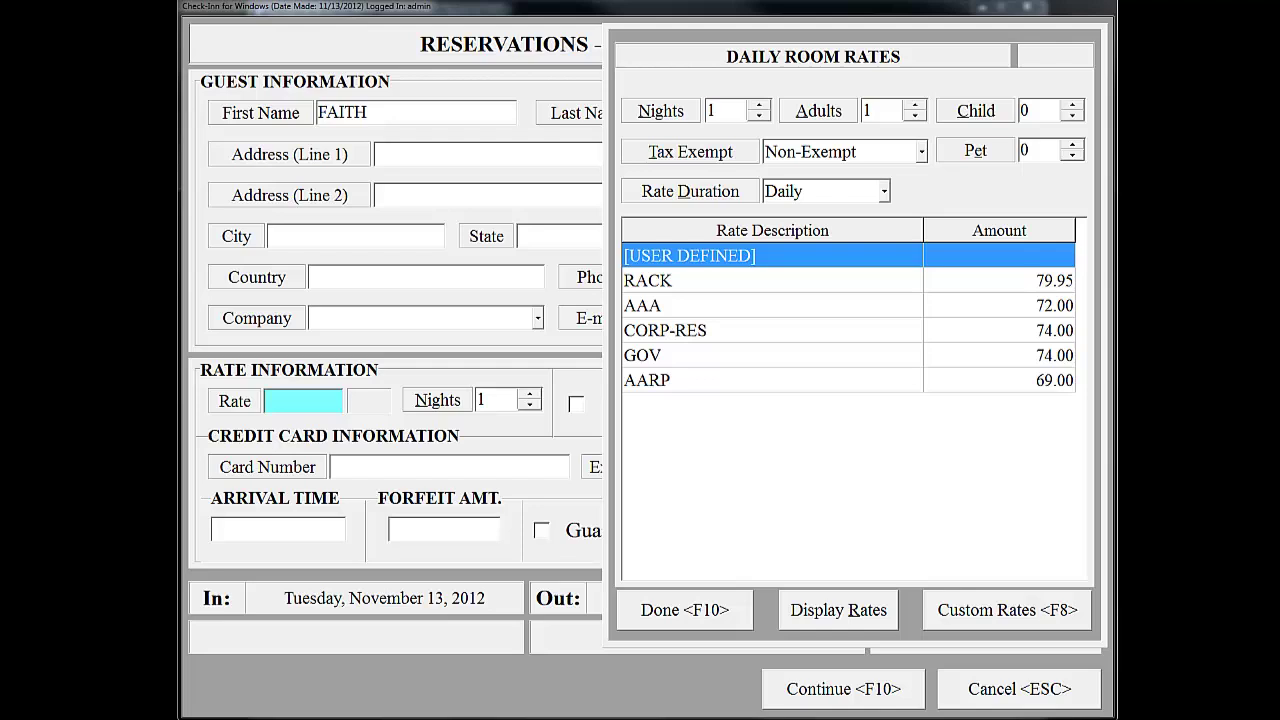
Set the stay to 6 nights, keep Daily duration, and pick the RACK rate 79.95.
left_click(675, 110)
type("6")
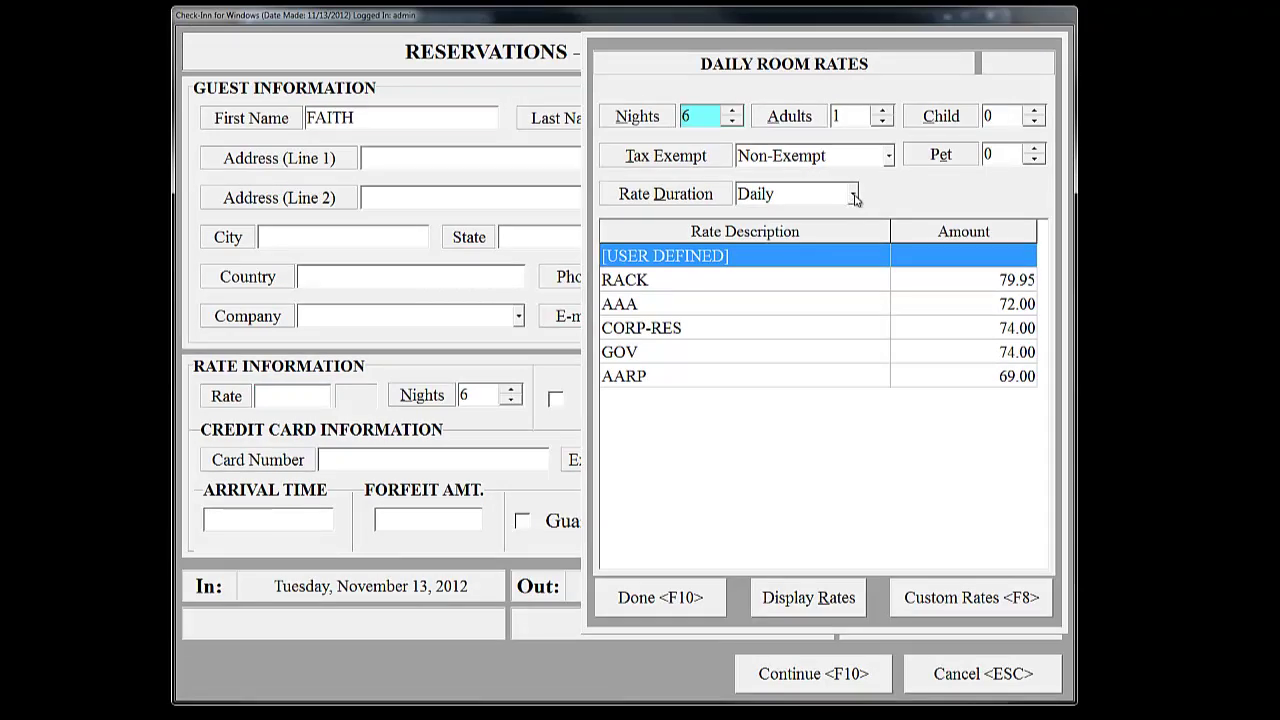
left_click(853, 195)
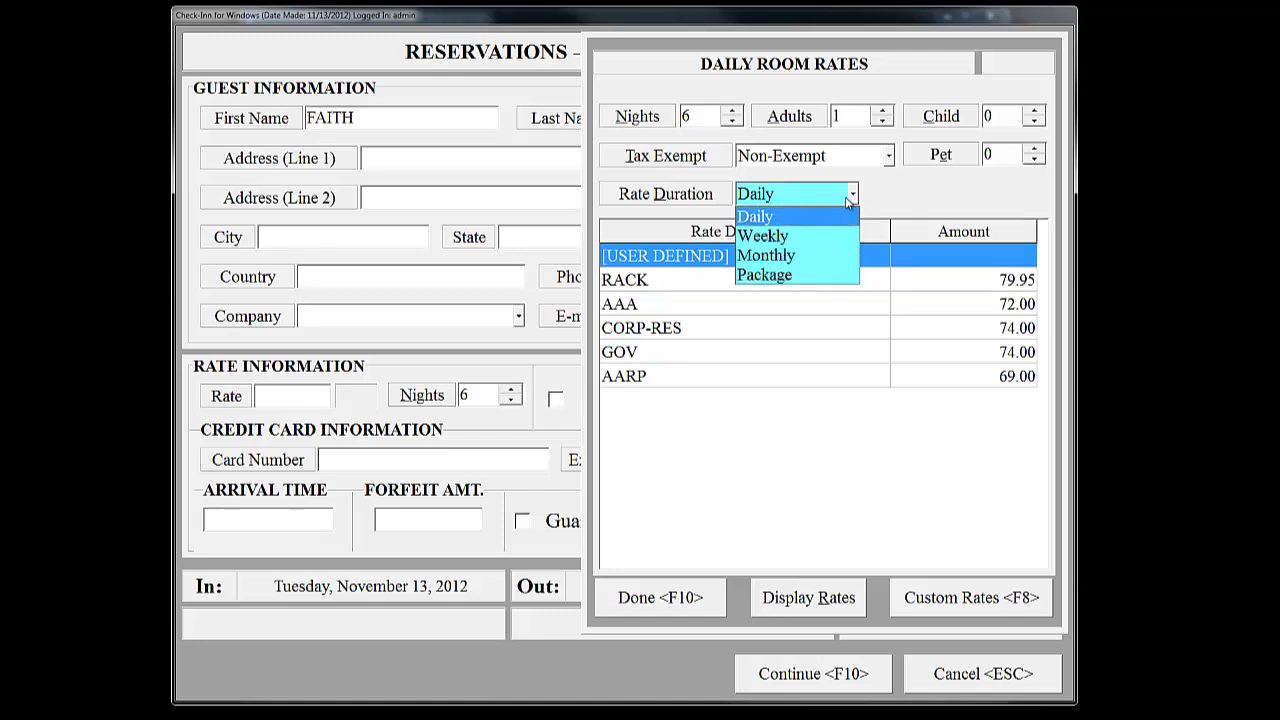
left_click(853, 197)
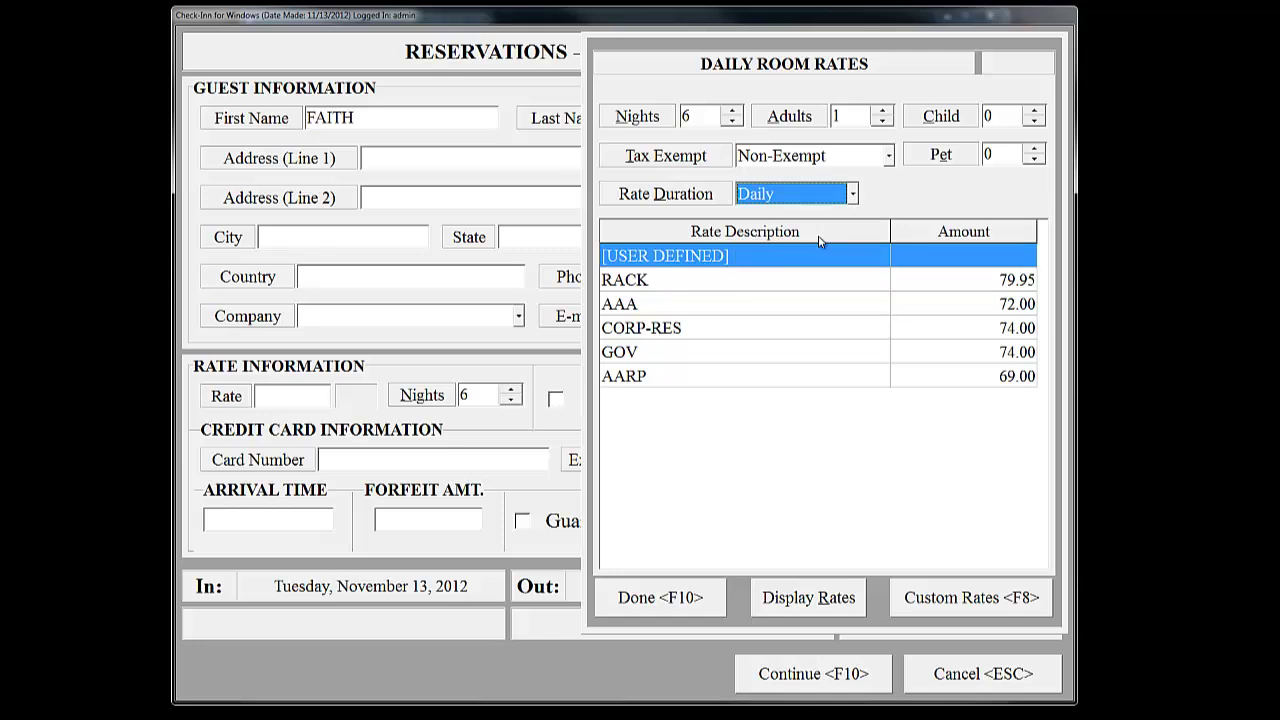
left_click(772, 281)
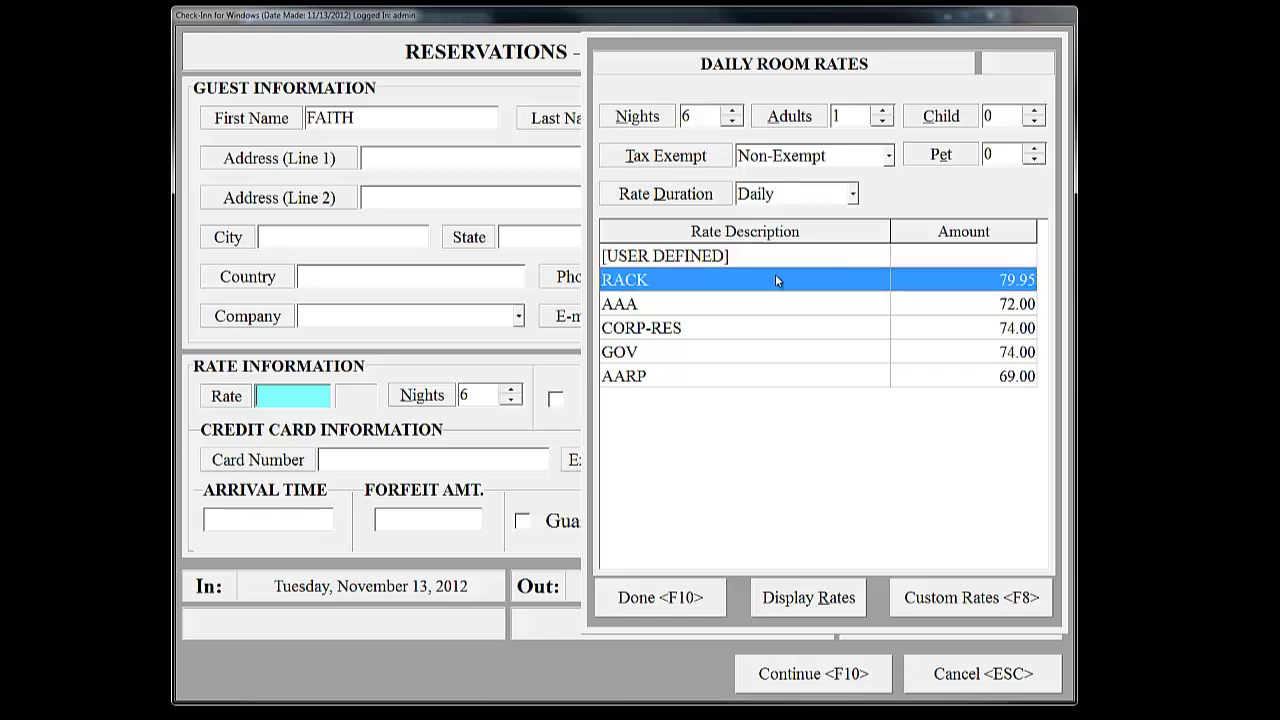
left_click(840, 606)
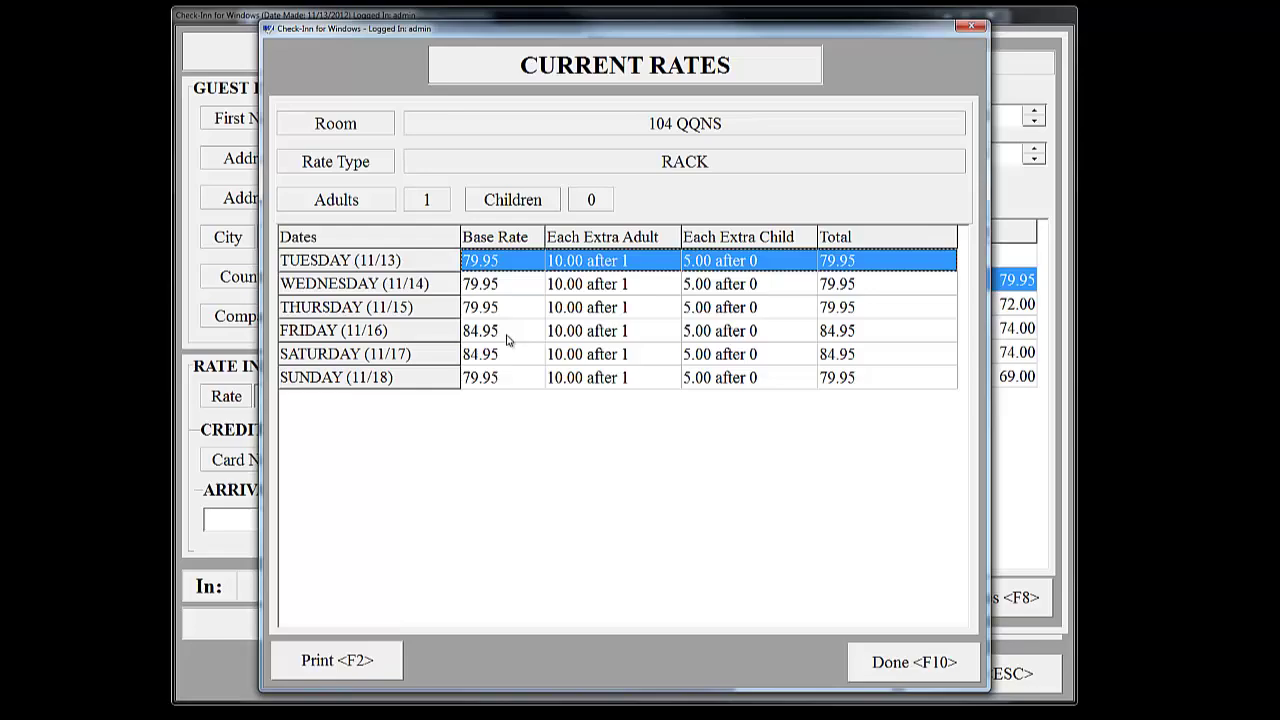
left_click(918, 659)
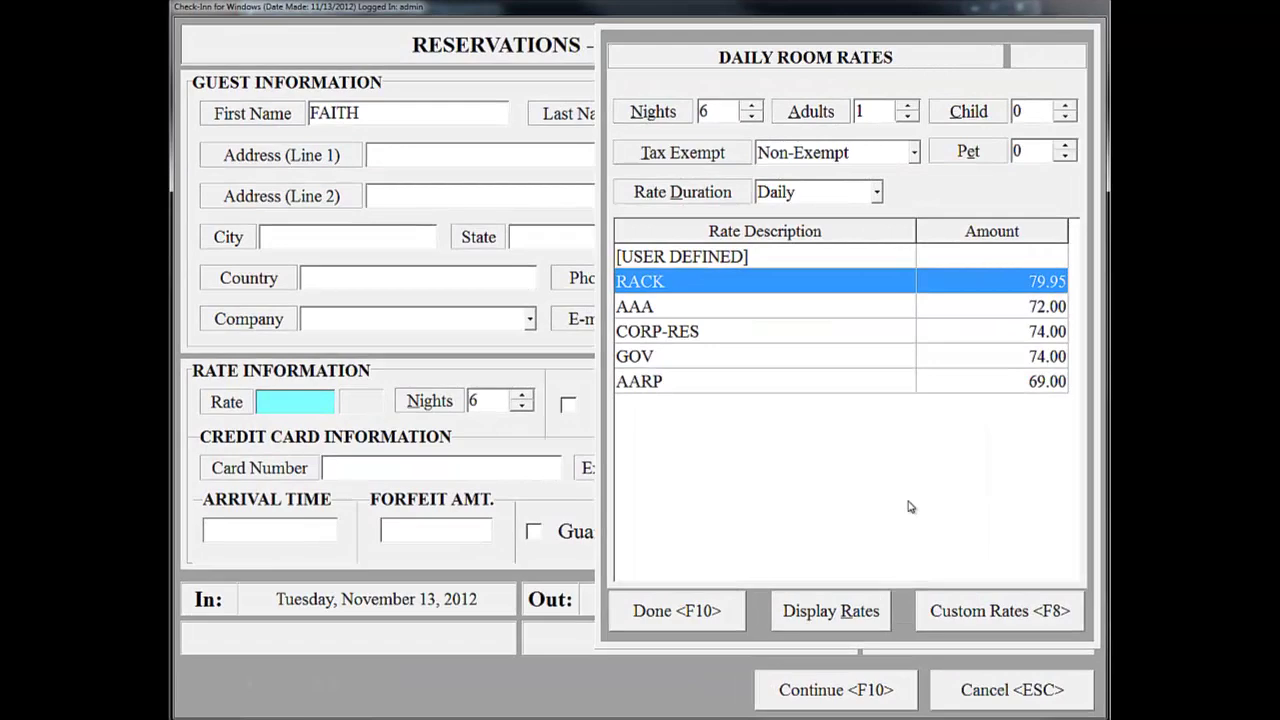
Enter custom nightly rates of 75.00 for 11/13, 11/14 and 11/15 and accept them.
left_click(1038, 620)
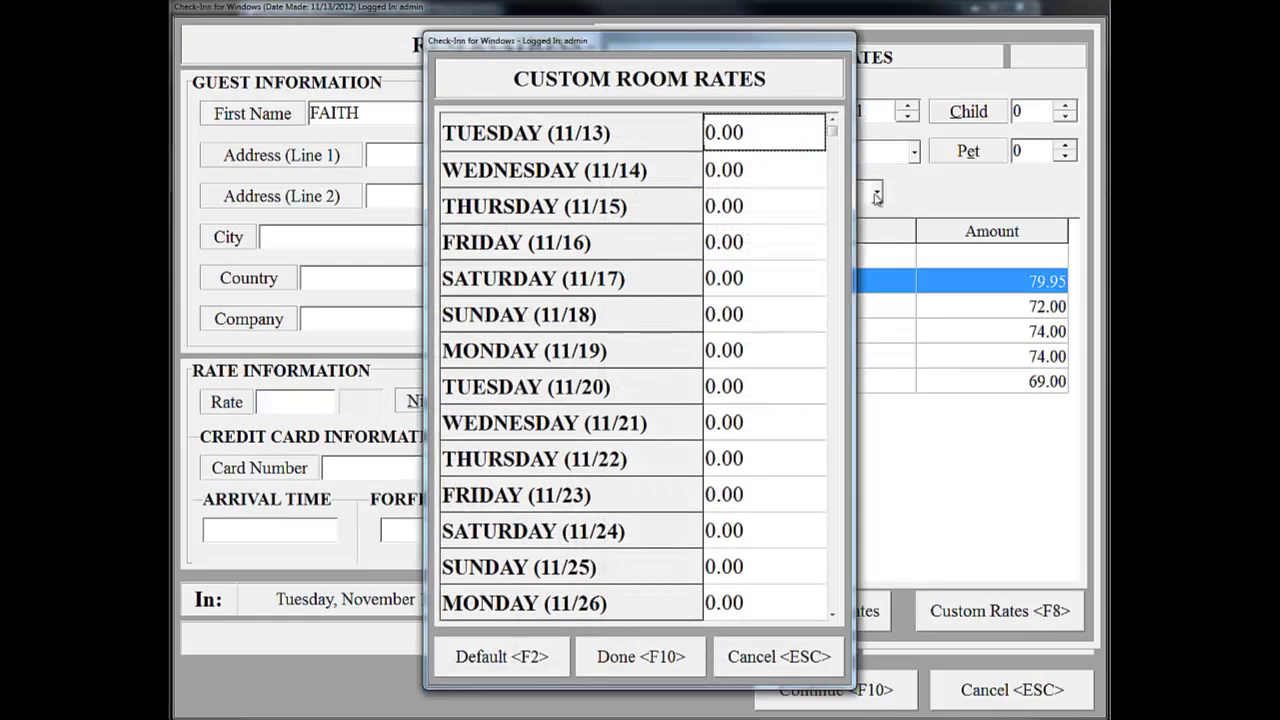
left_click(726, 138)
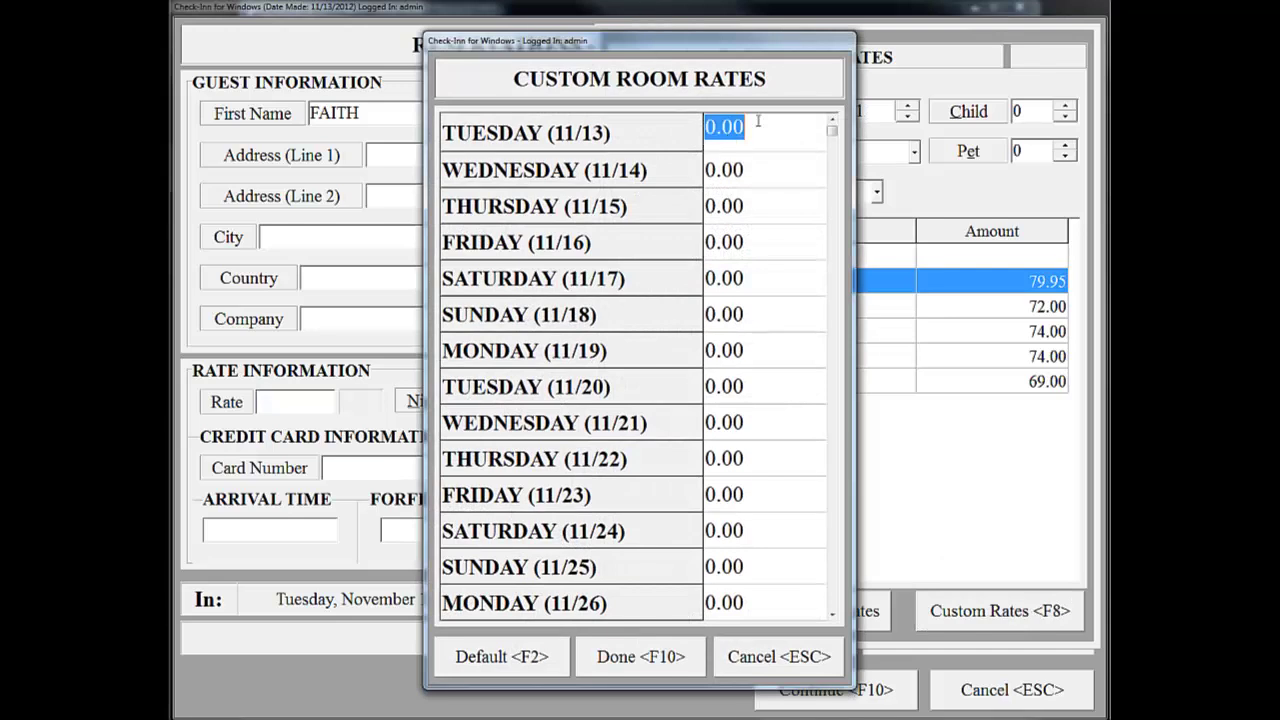
type("0.7500")
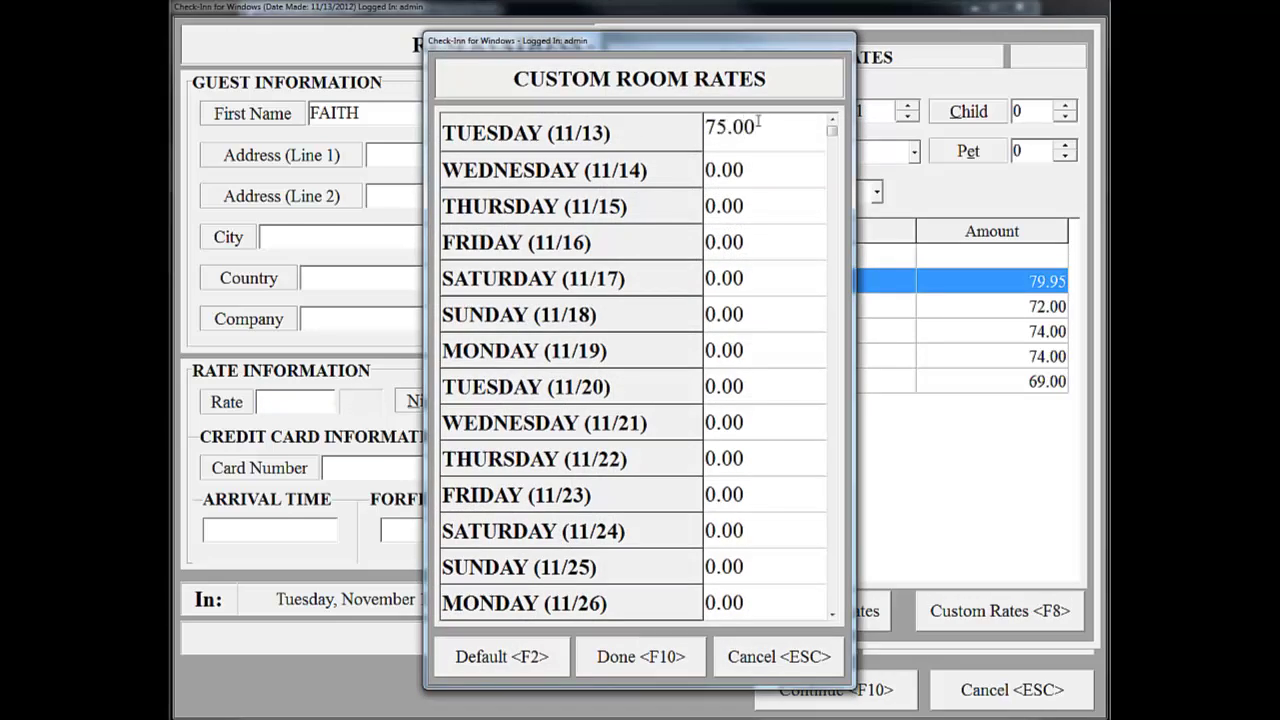
left_click(737, 170)
type("75.00")
key("Return")
type("7500")
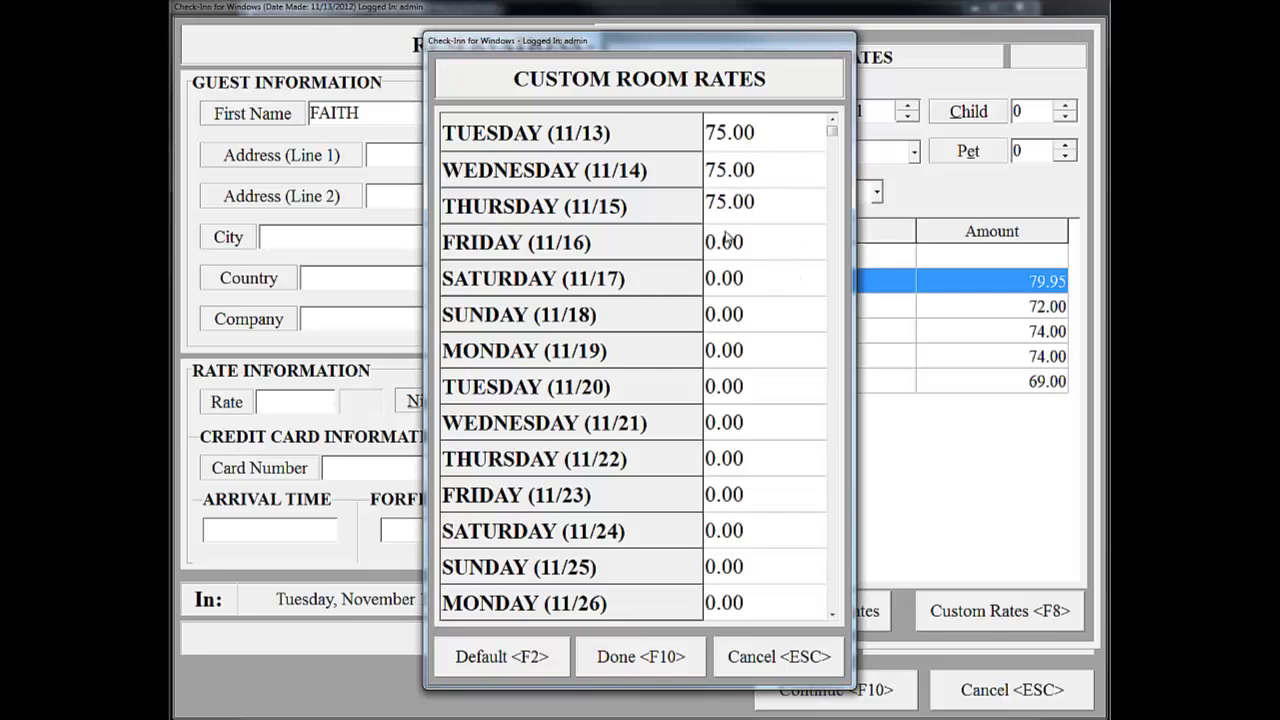
left_click(645, 662)
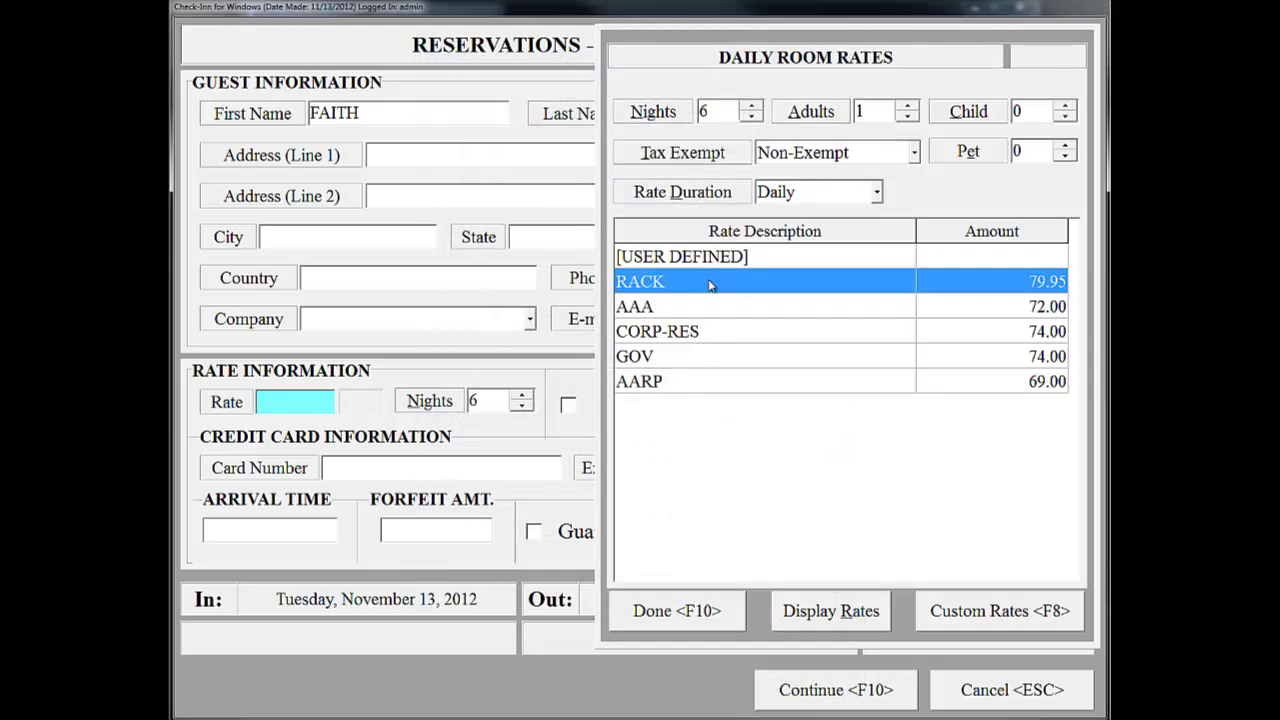
Apply the RACK 79.95 rate, giving a 6-night stay checking out November 19.
left_click(675, 614)
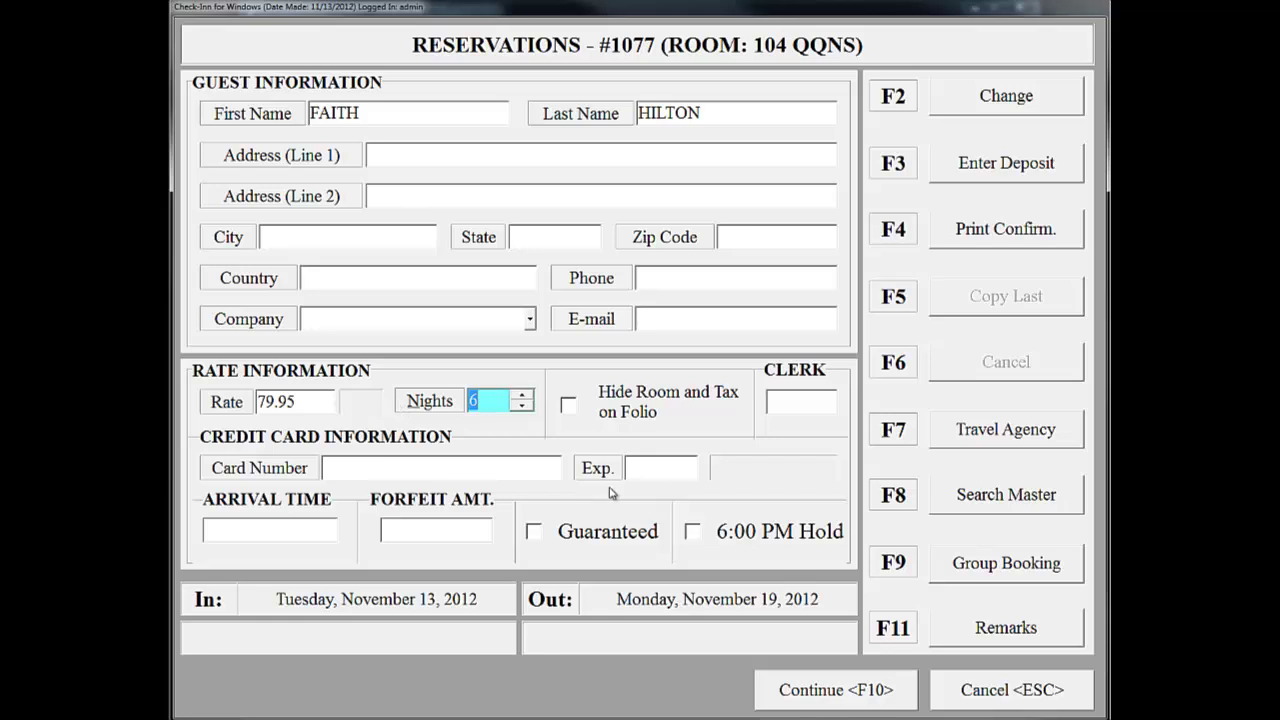
Enter the guest's Visa card number and expiry date, then open Market Codes & Remarks.
left_click(375, 470)
type("44443")
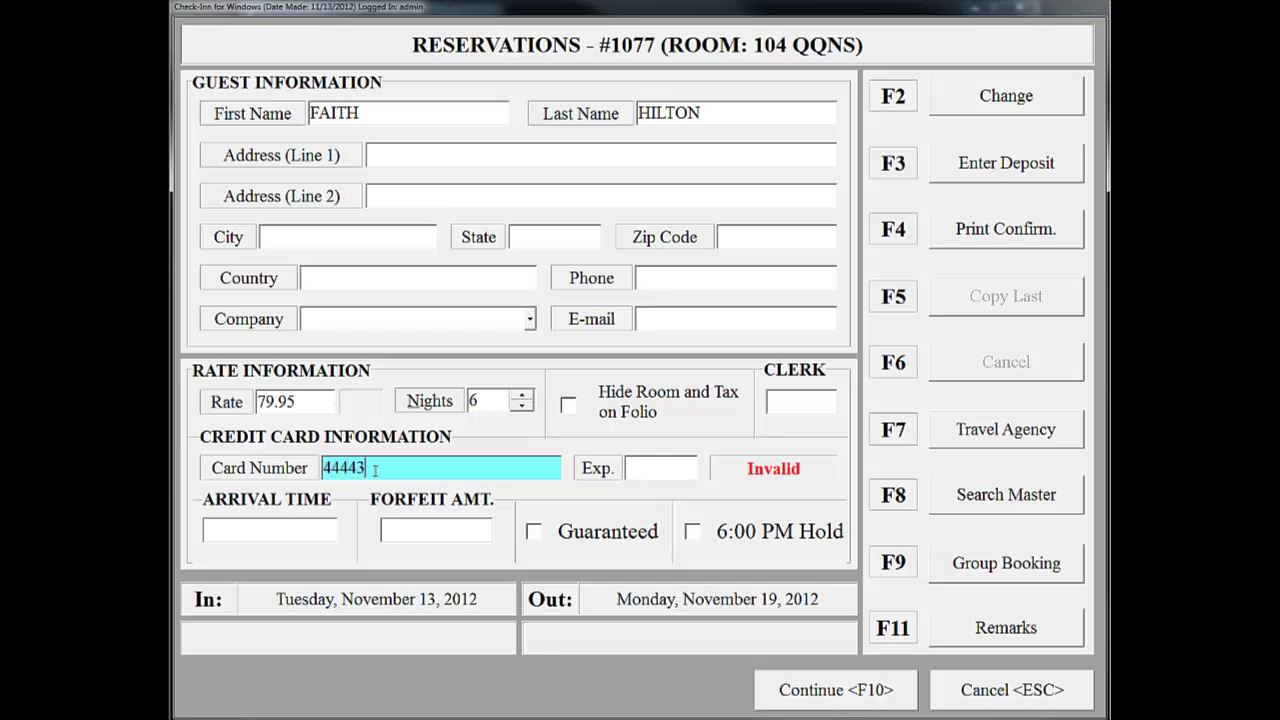
type("33322221111")
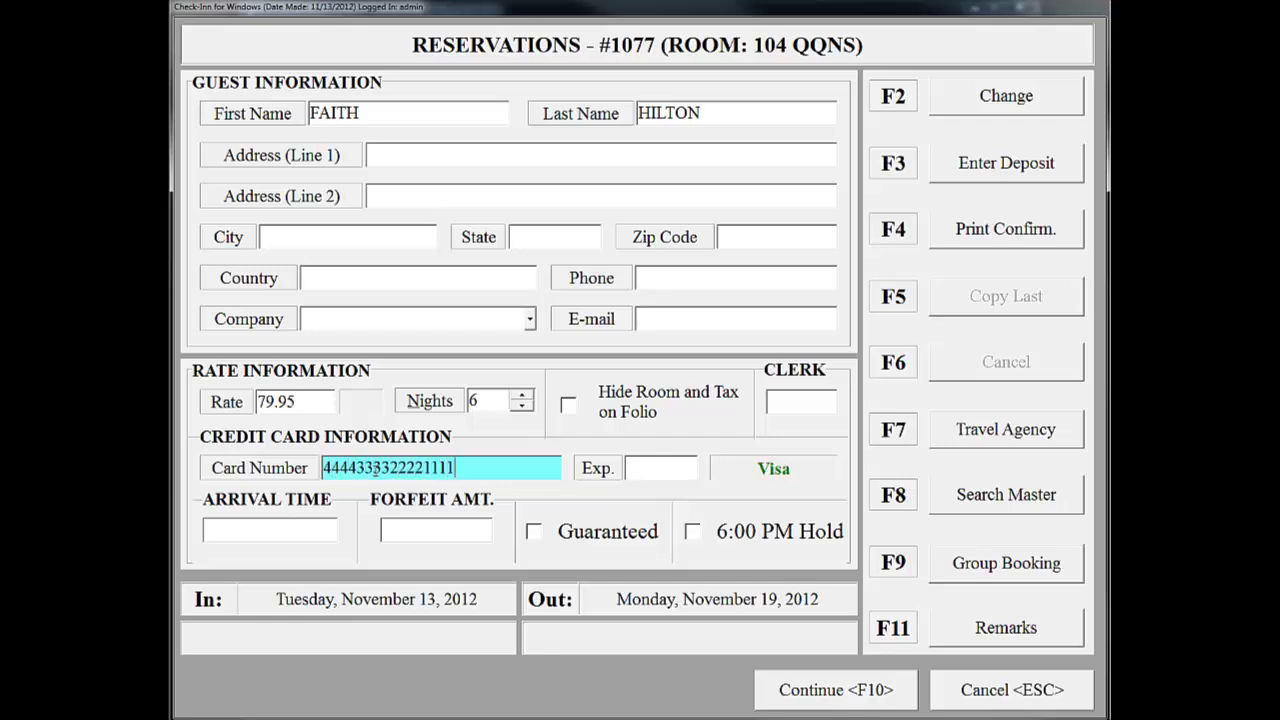
key("Tab")
type("0515")
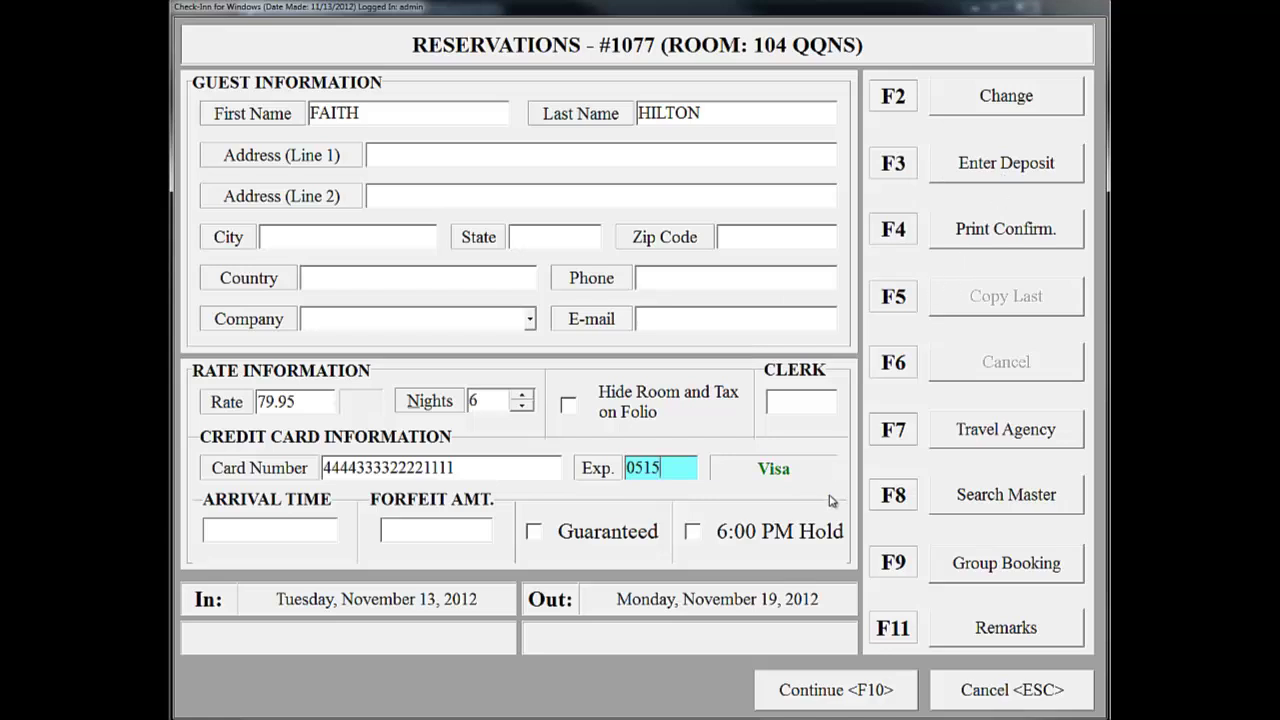
left_click(1000, 630)
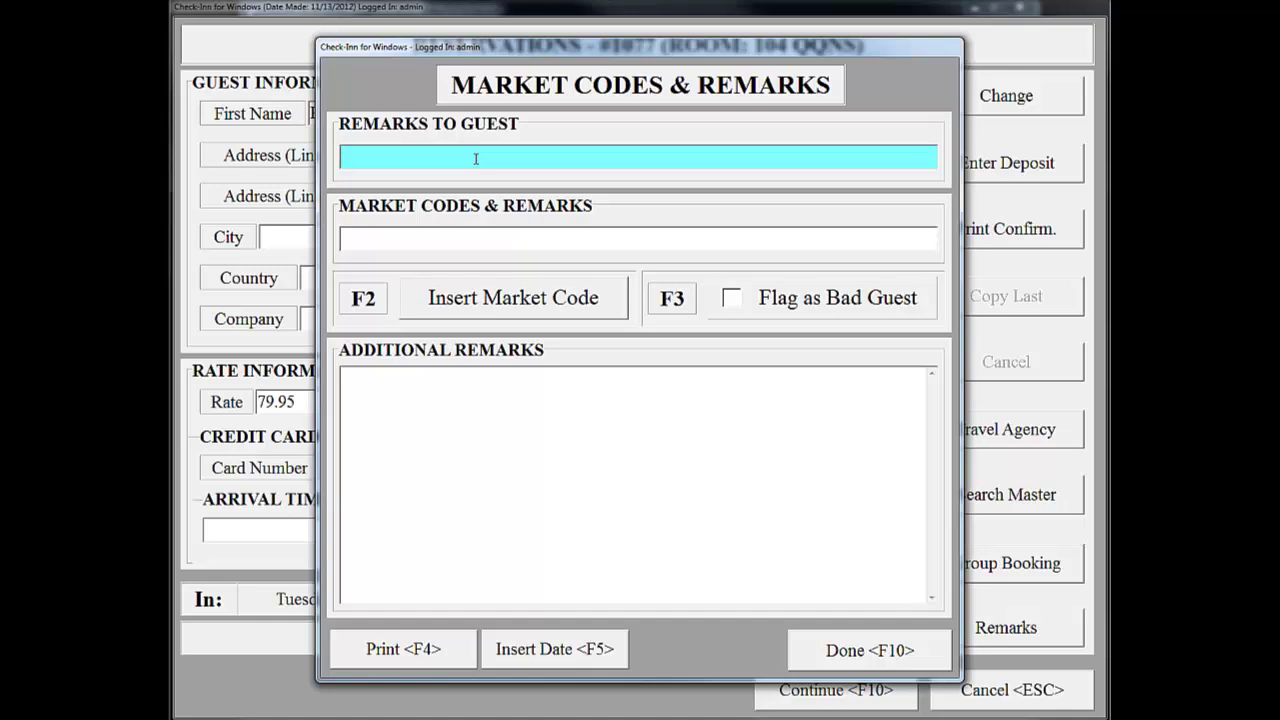
Enter the guest remark 'HAVE A GREAT FAMILY REUNION!' and move to the Market Codes & Remarks field.
type("HAVE A GREAT FAMILY REUNION")
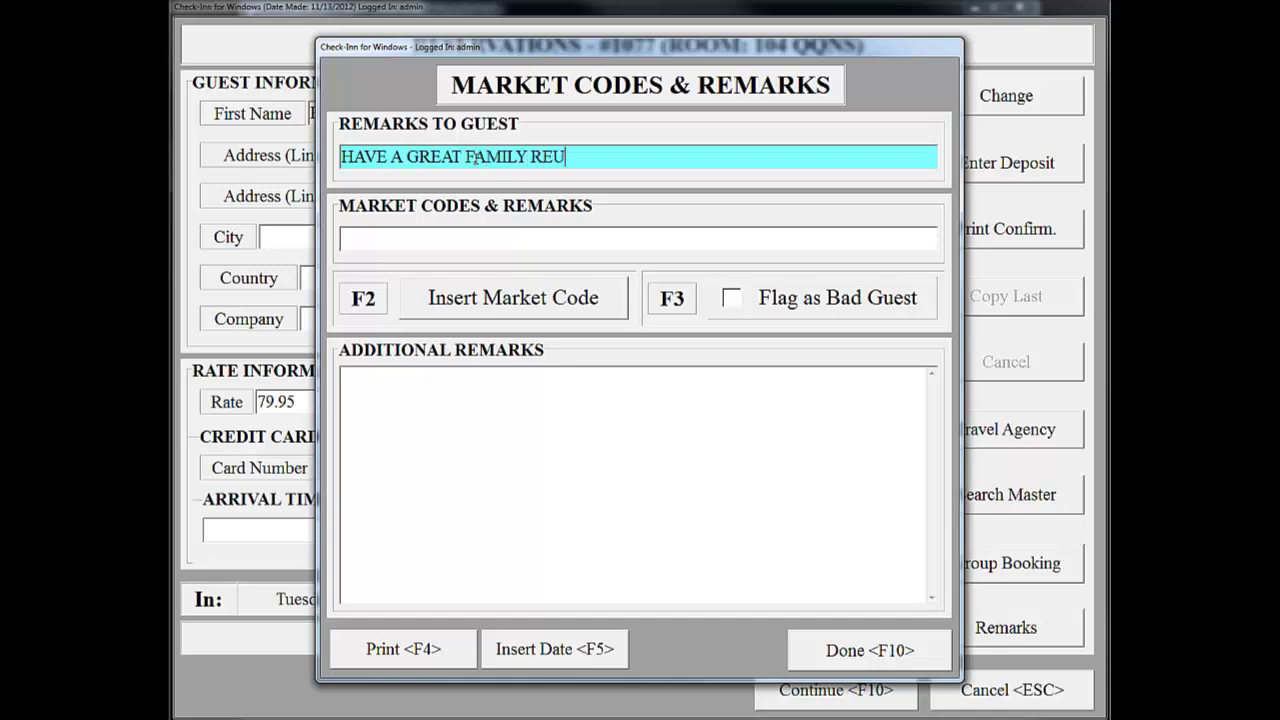
type("!")
left_click(490, 242)
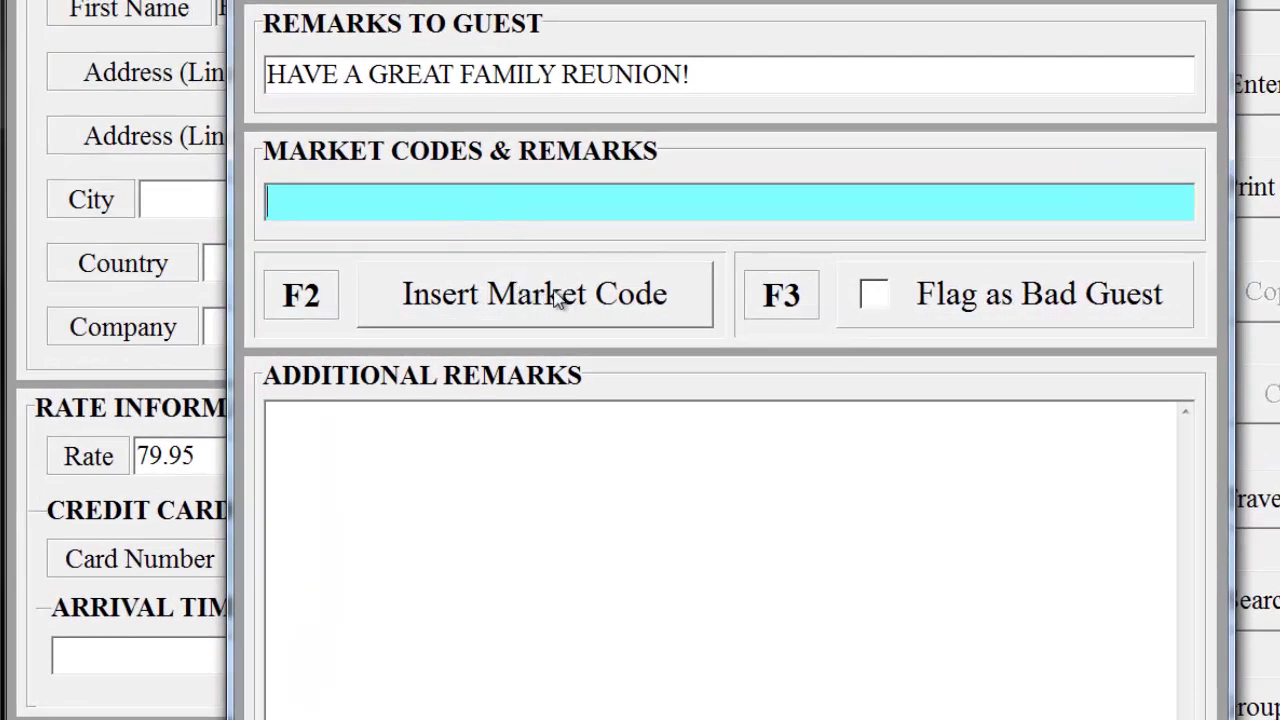
Insert the INTERNET market code into reservation #1077's market codes and remarks.
left_click(505, 300)
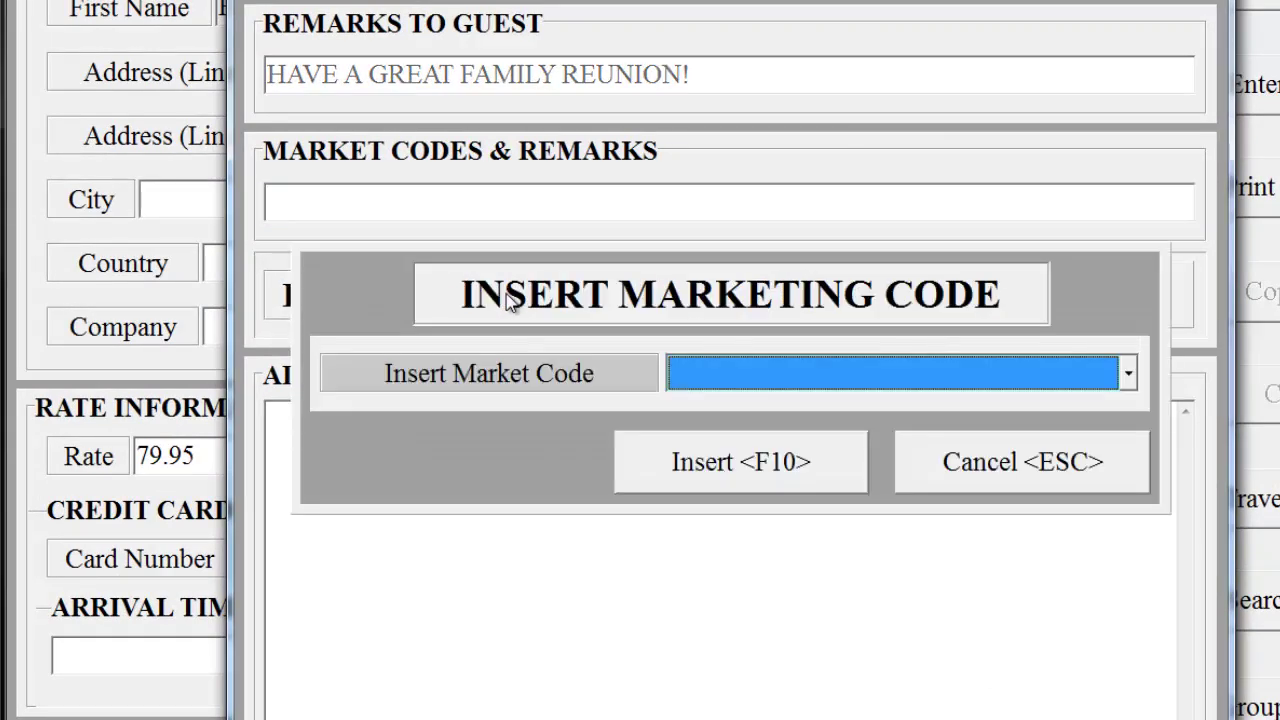
left_click(1130, 373)
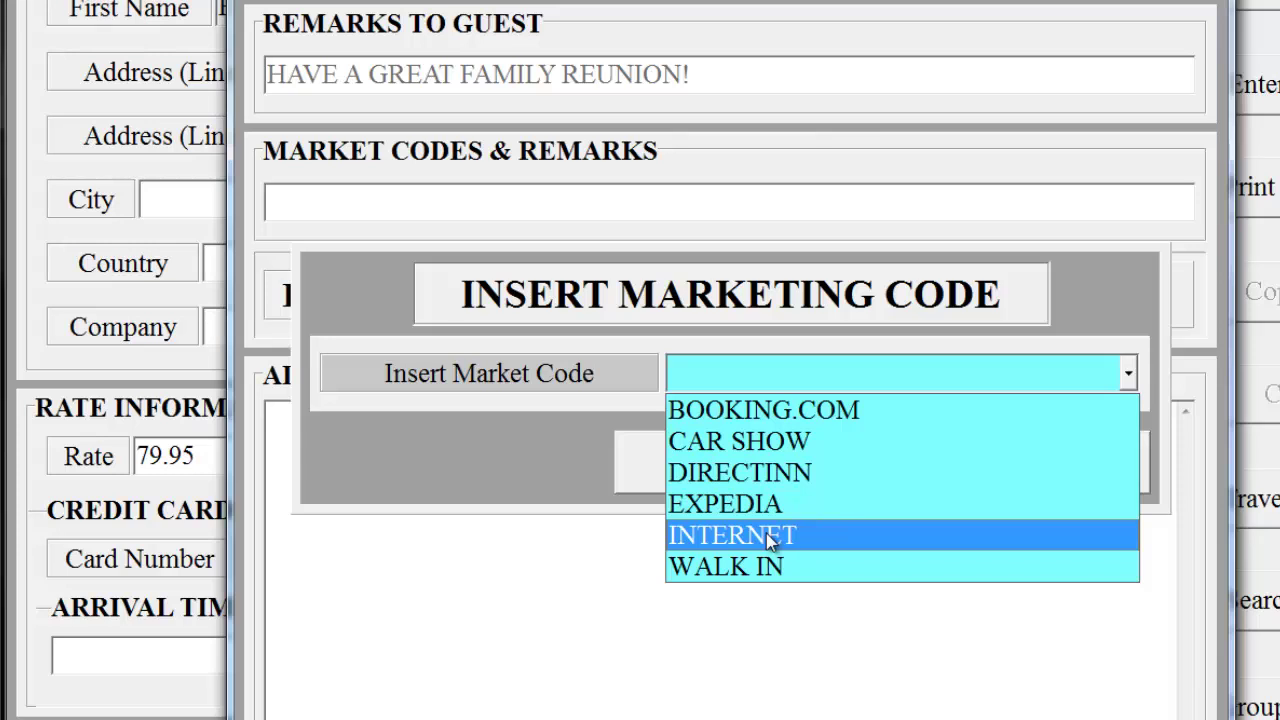
left_click(766, 535)
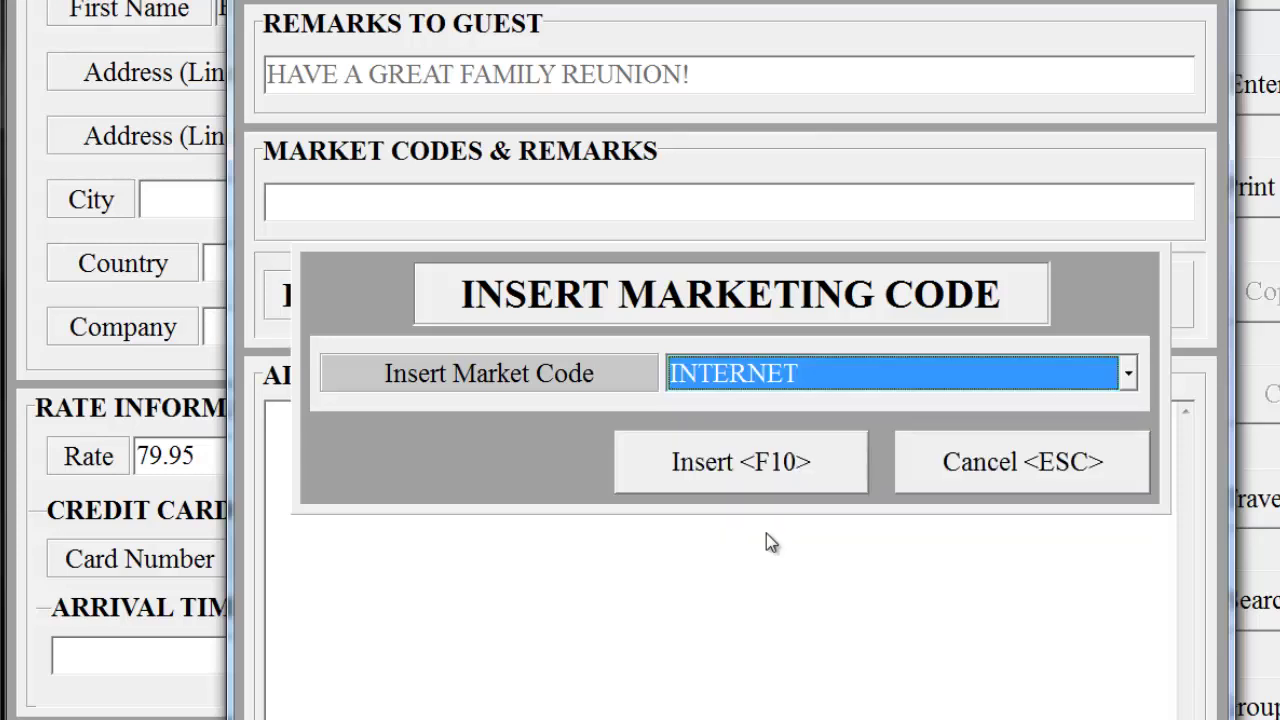
left_click(669, 466)
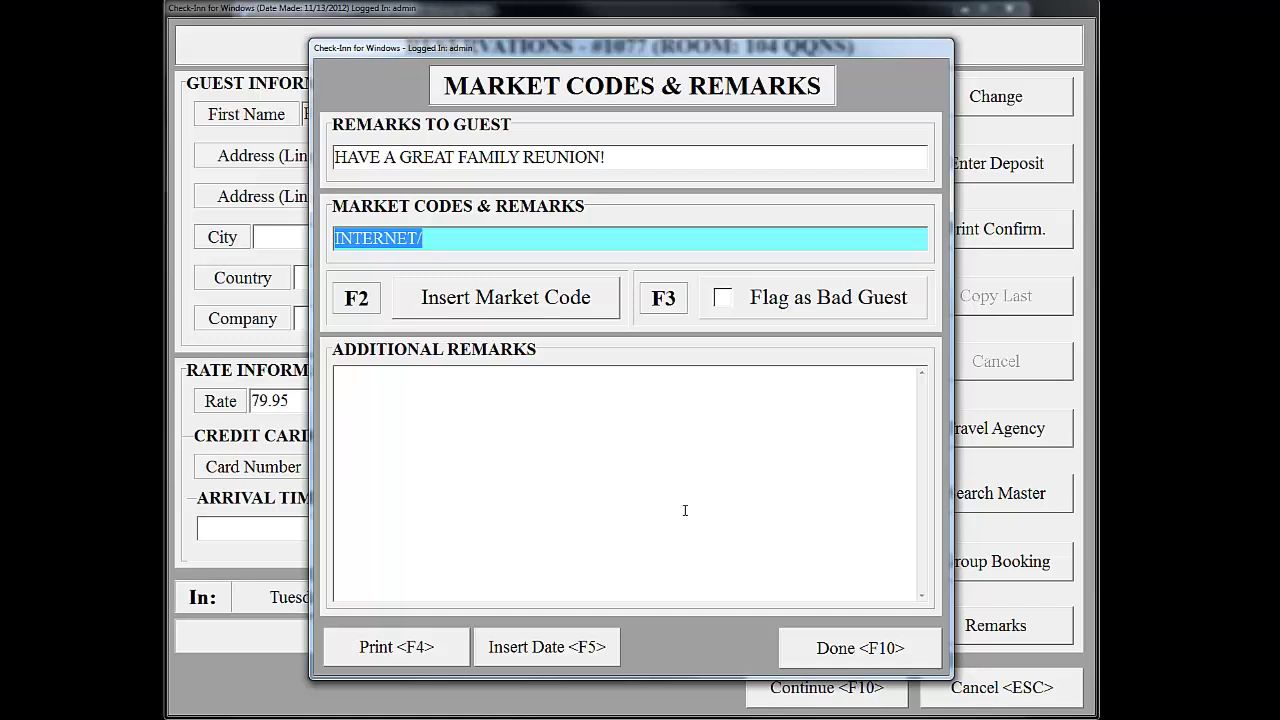
Add the additional remark 'prefers 2nd floor', then save reservation #1077 to show the grid.
left_click(580, 405)
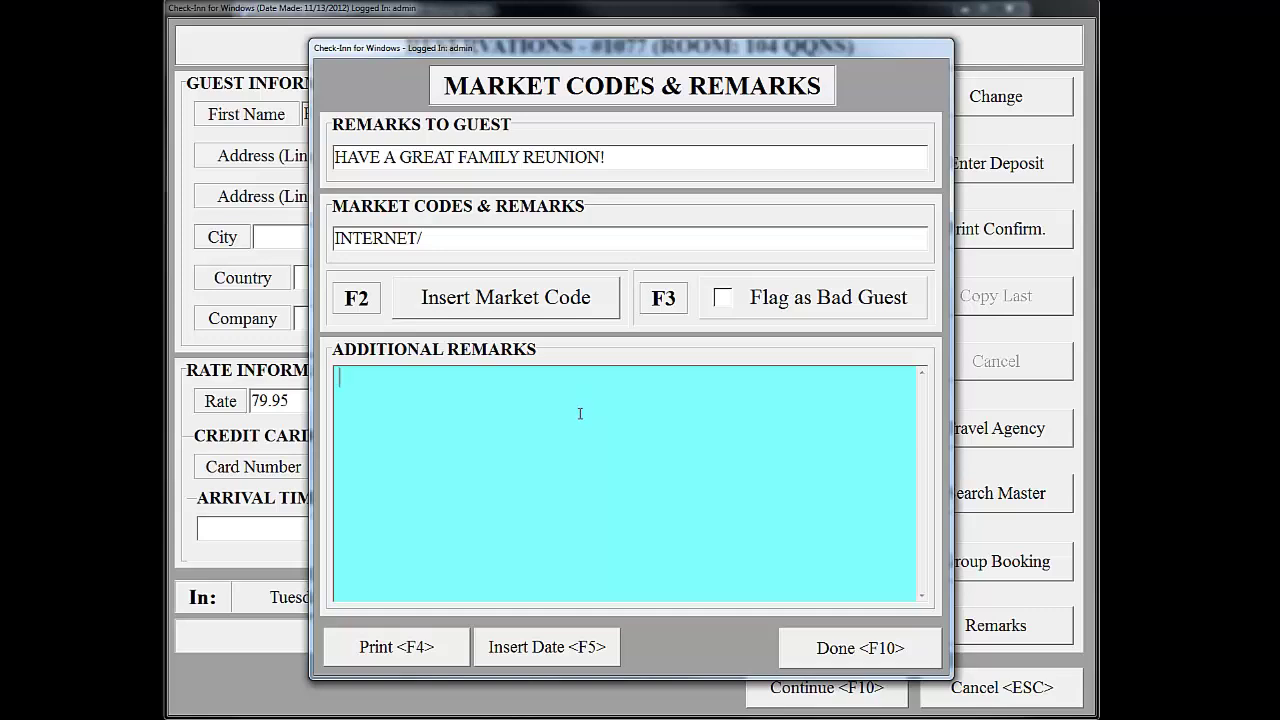
type("prefers 2nd floor")
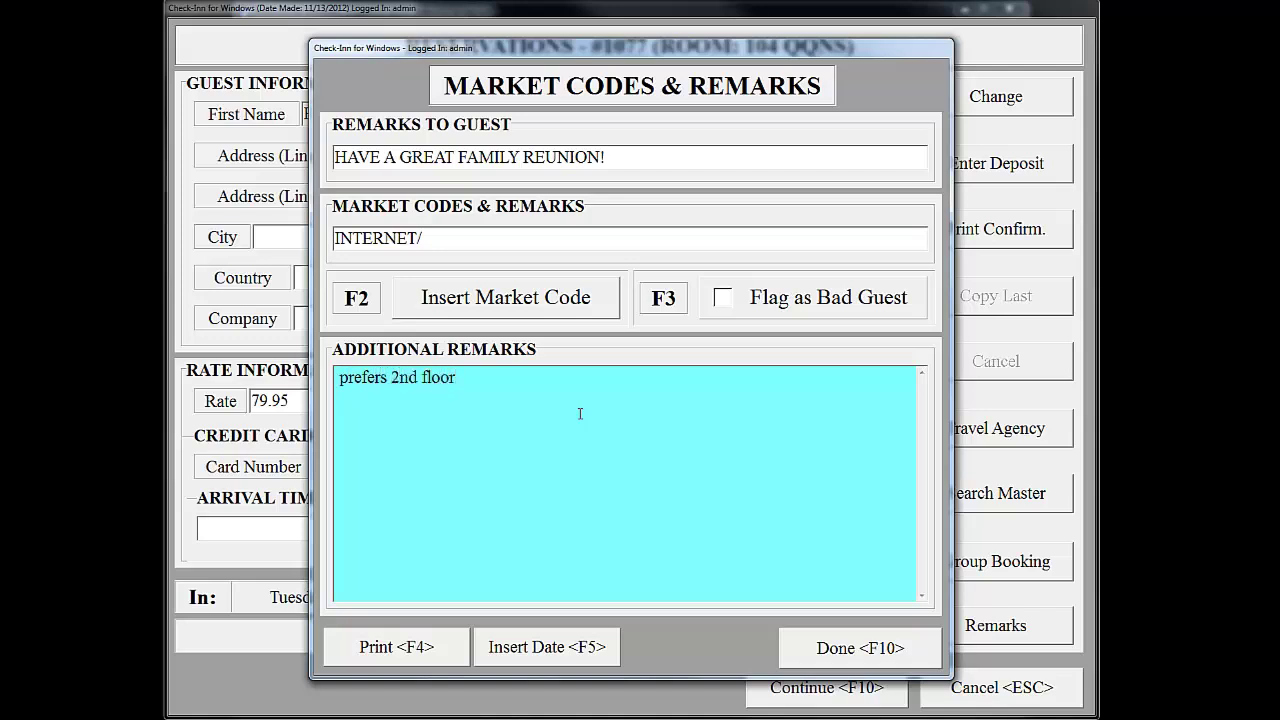
left_click(873, 648)
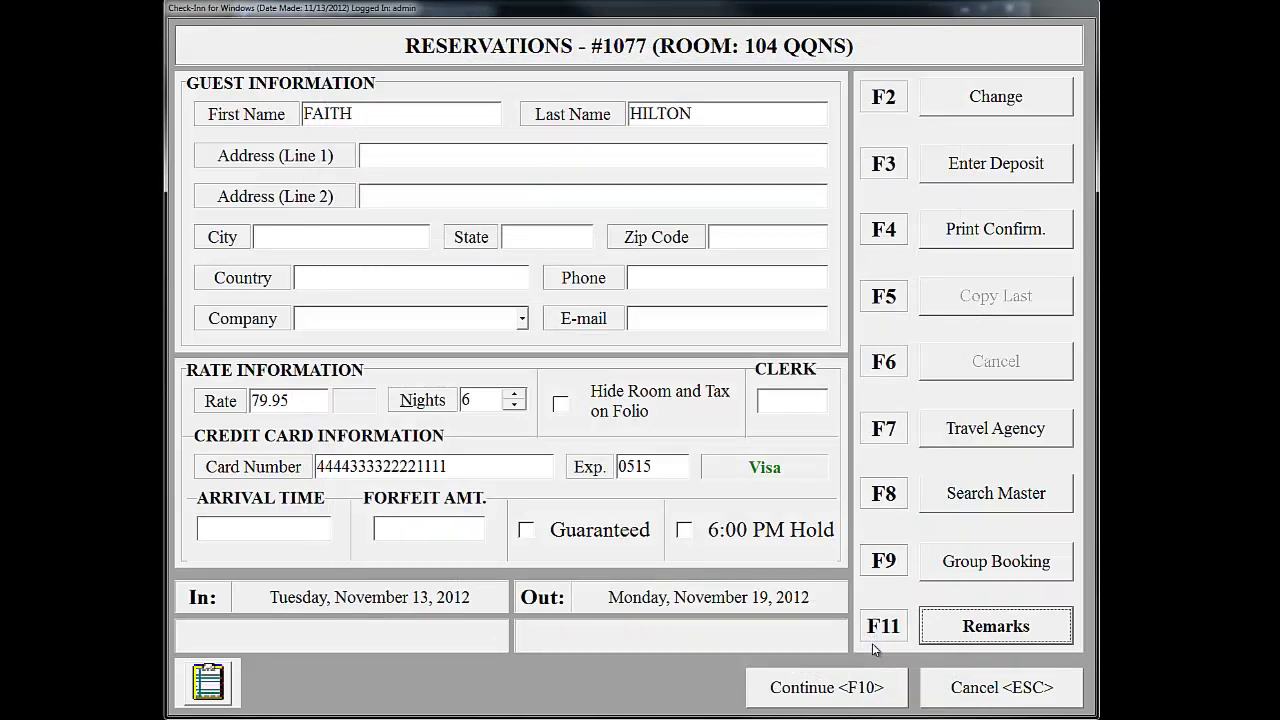
left_click(830, 692)
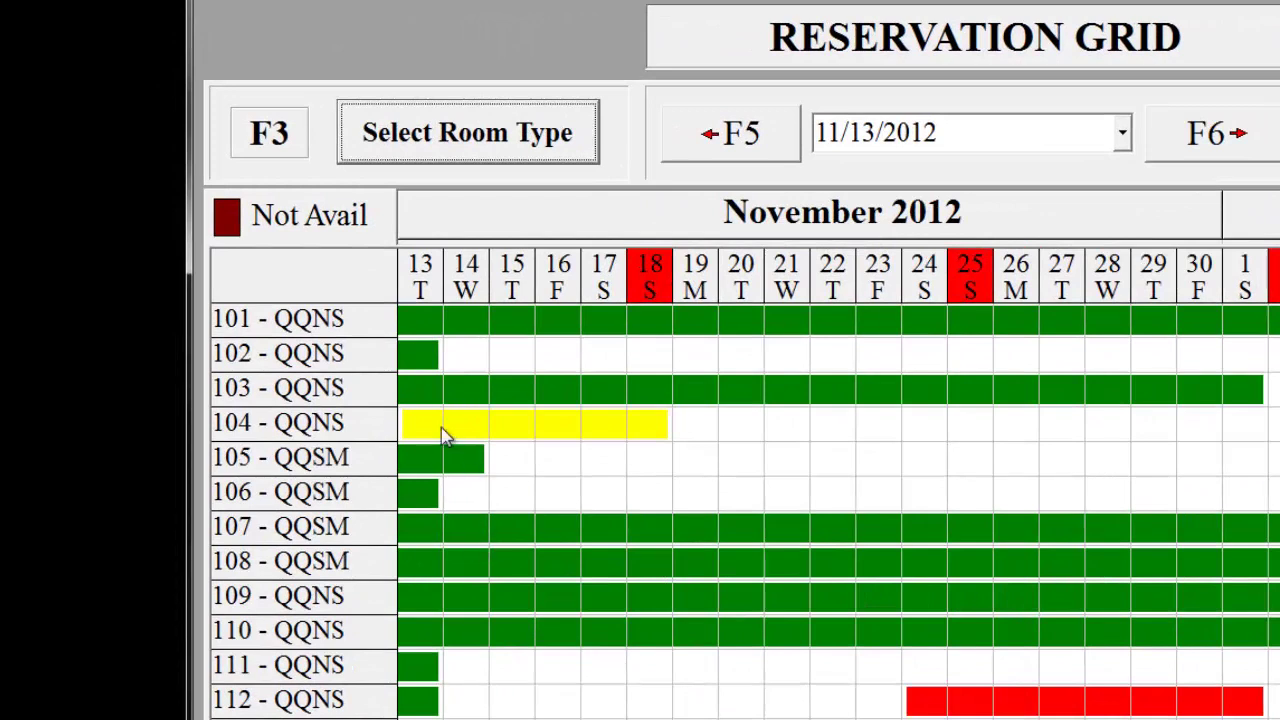
mouse_move(424, 432)
mouse_move(660, 433)
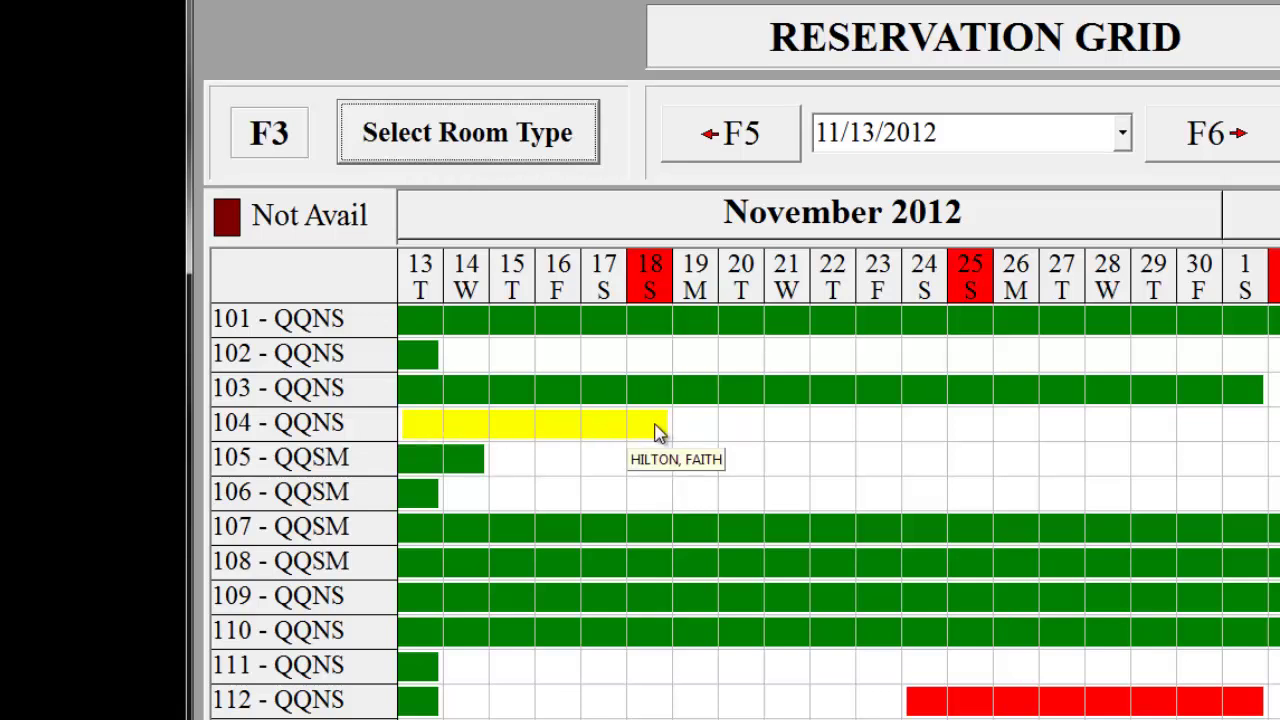
mouse_move(580, 436)
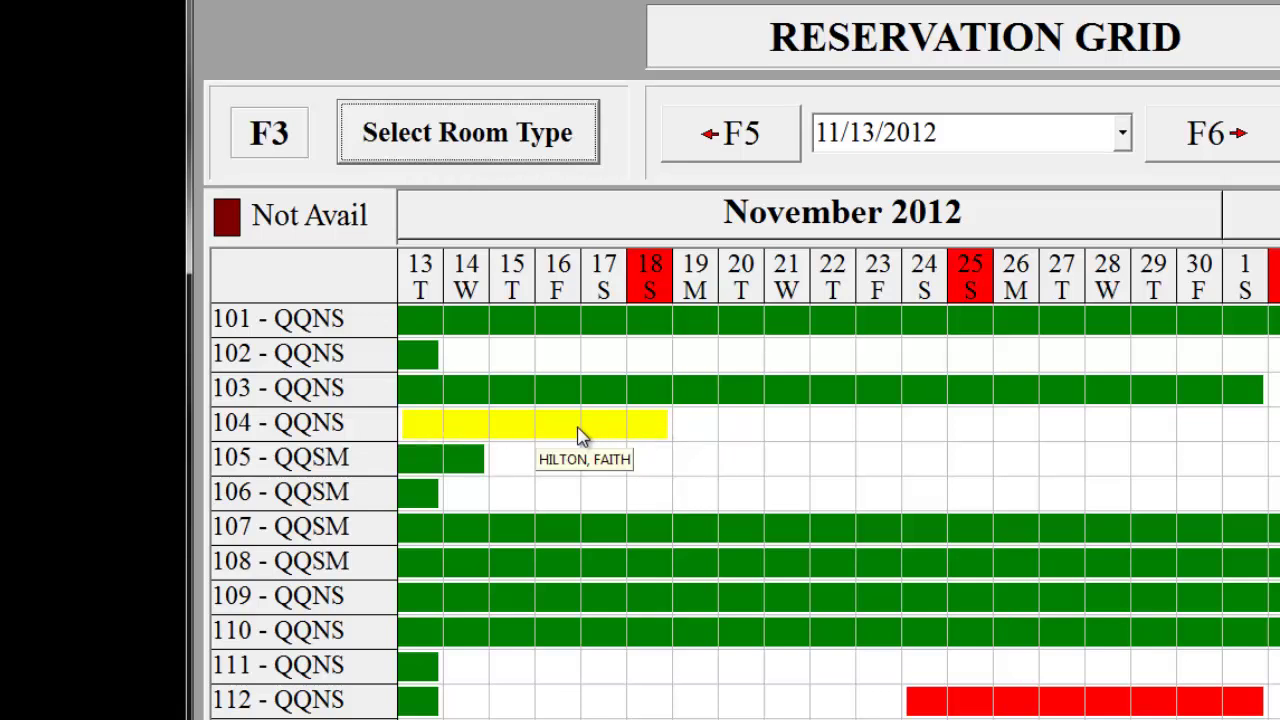